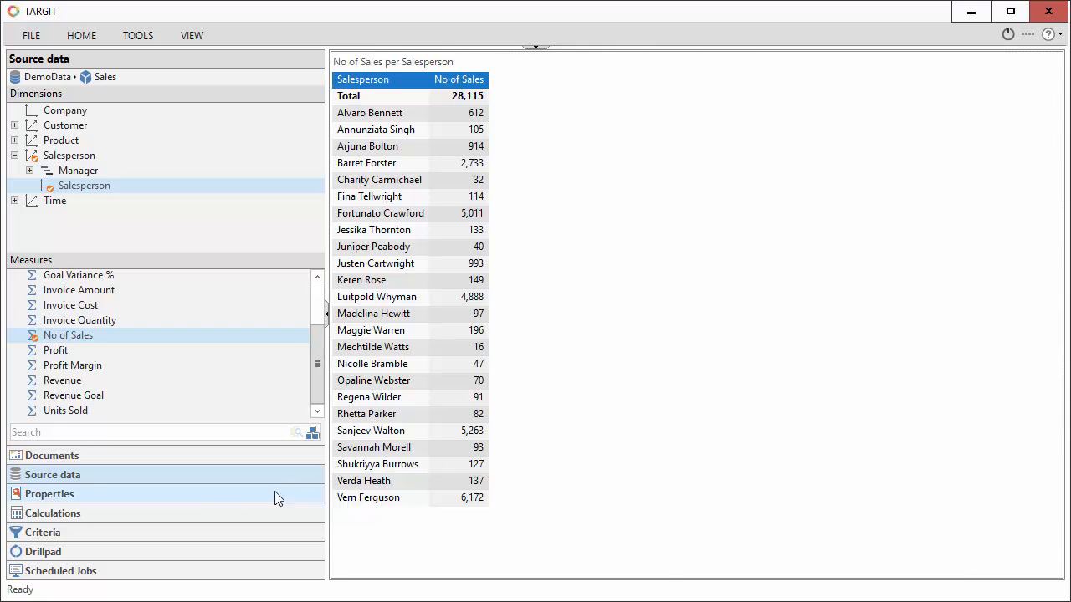
# Start a new comparison for the crosstab and title it "Measure Bins"
pyautogui.click(161, 531)
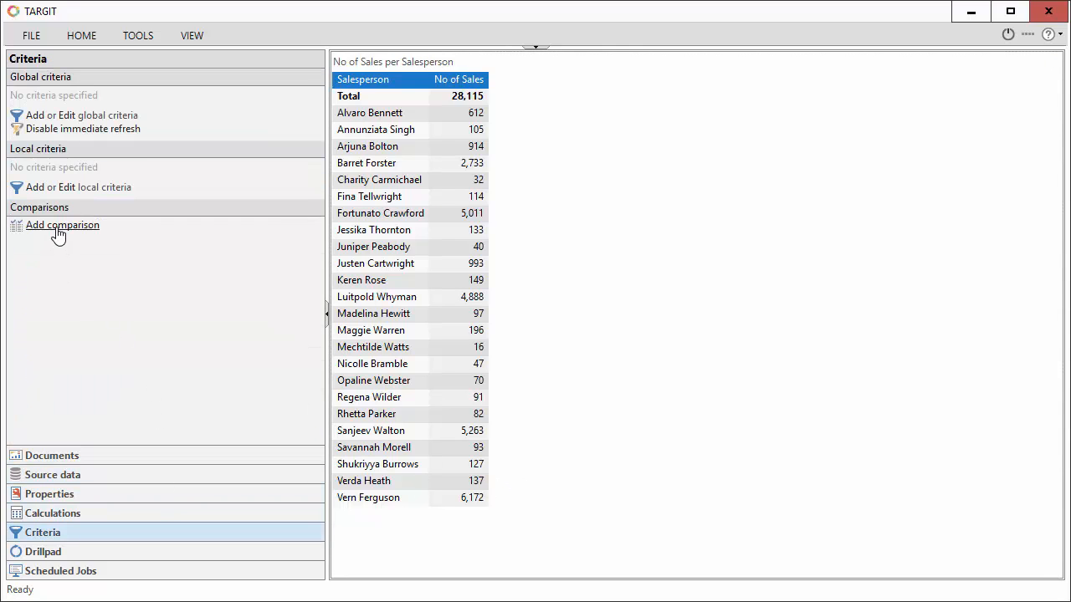
pyautogui.click(59, 233)
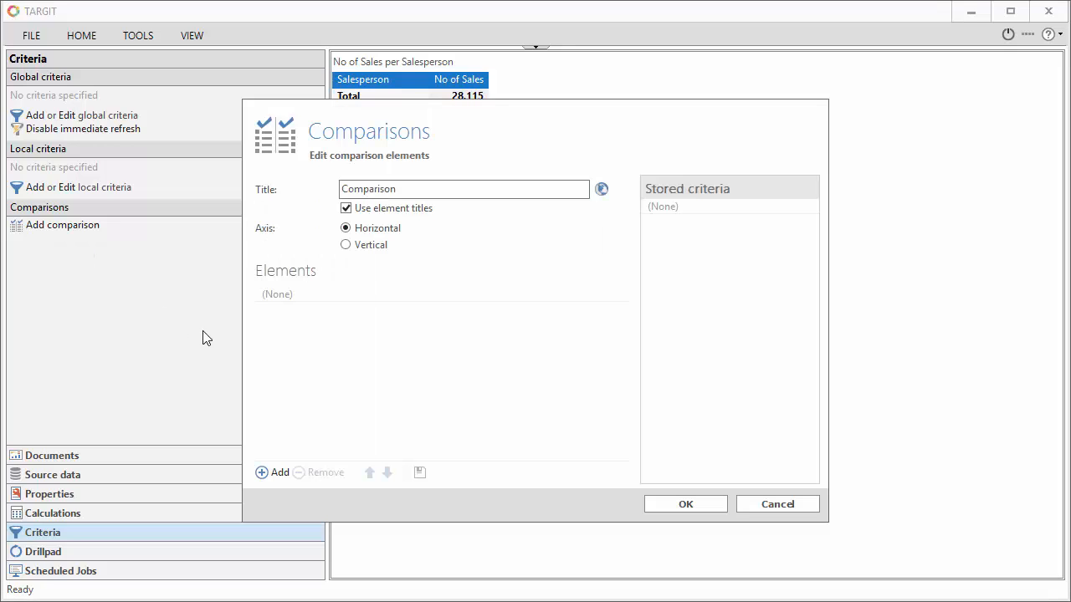
pyautogui.click(484, 188)
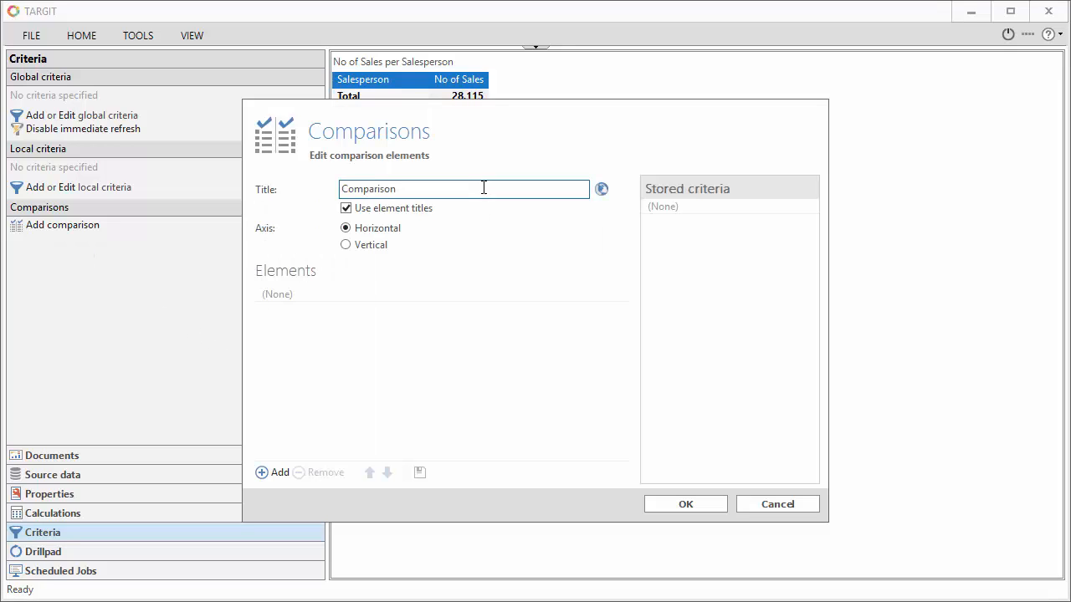
pyautogui.doubleClick(483, 188)
pyautogui.write('Measure Bins')
# Add a comparison element titled "< 100" on the Salesperson dimension with no member selection
pyautogui.click(279, 473)
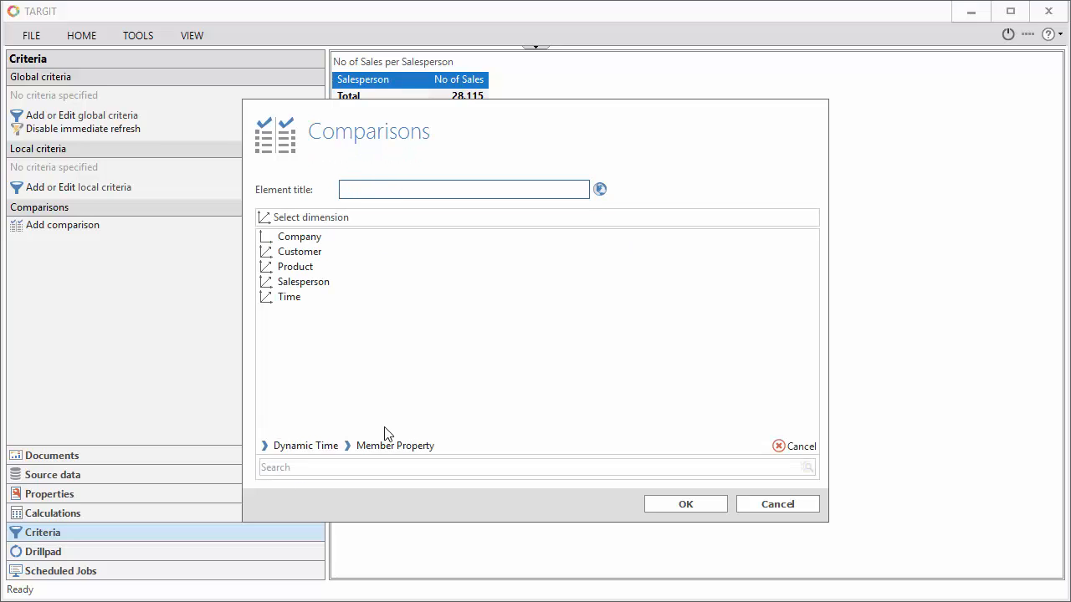
pyautogui.write('< 100')
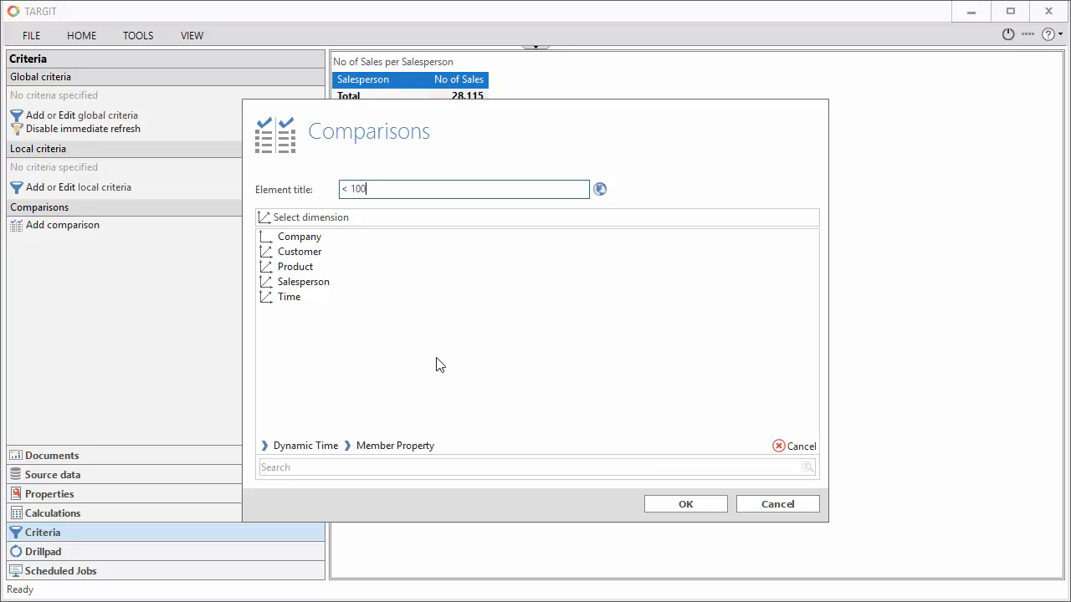
pyautogui.click(308, 285)
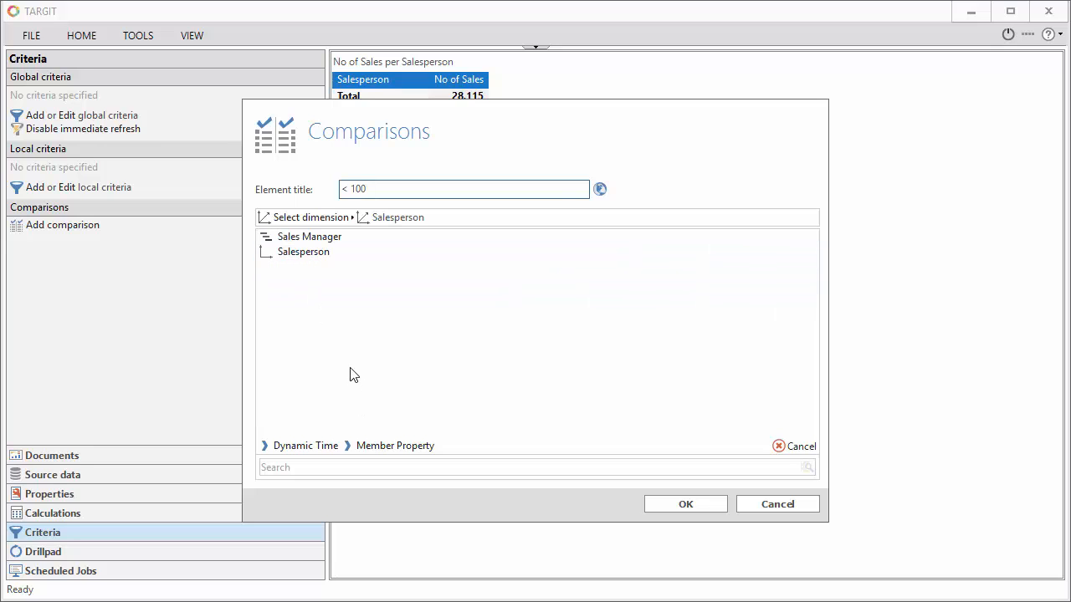
pyautogui.click(307, 266)
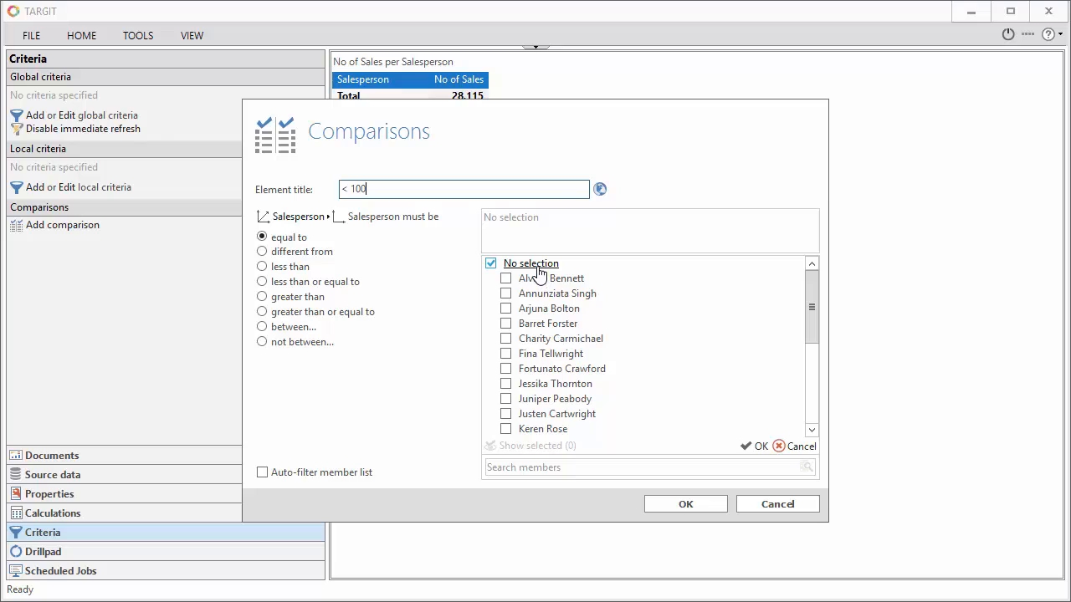
pyautogui.click(747, 449)
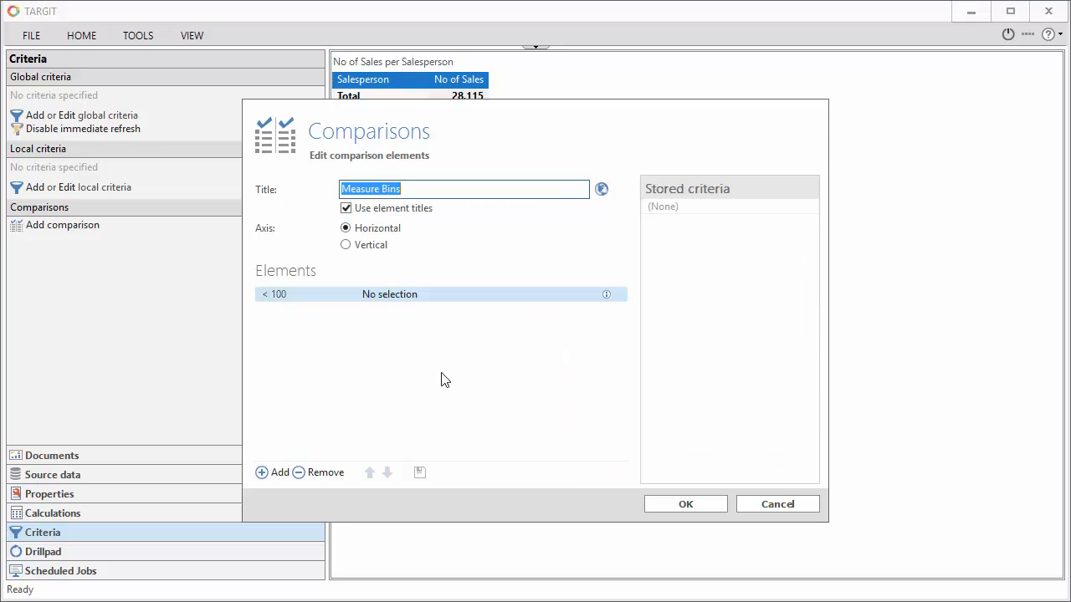
# Add a comparison element titled ">= 100 and < 1000" on the Salesperson dimension with no member selection
pyautogui.click(278, 473)
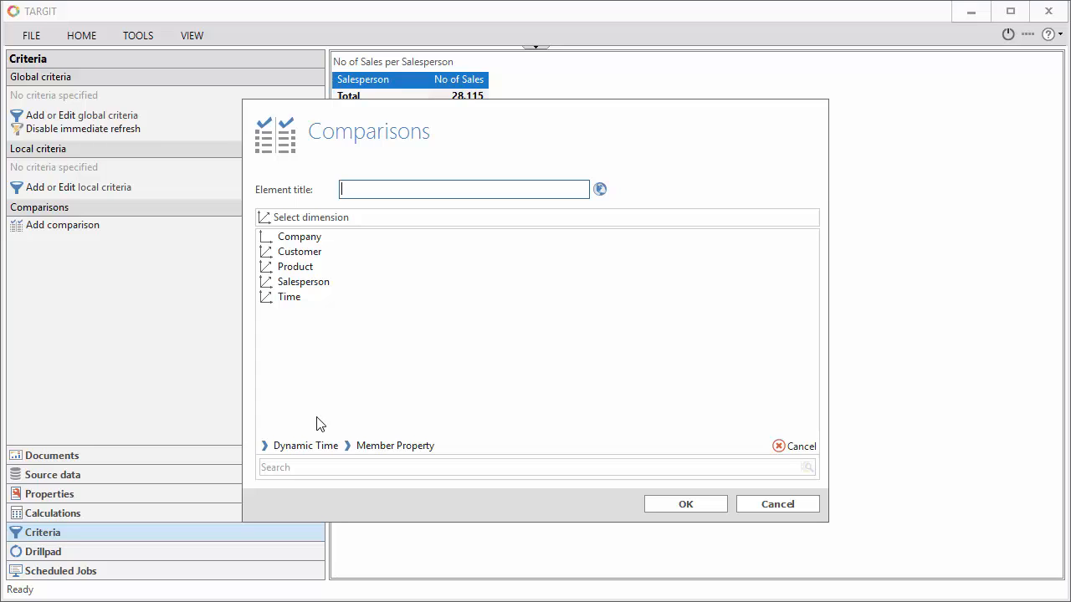
pyautogui.write('>= 100 and < 1000')
pyautogui.click(313, 285)
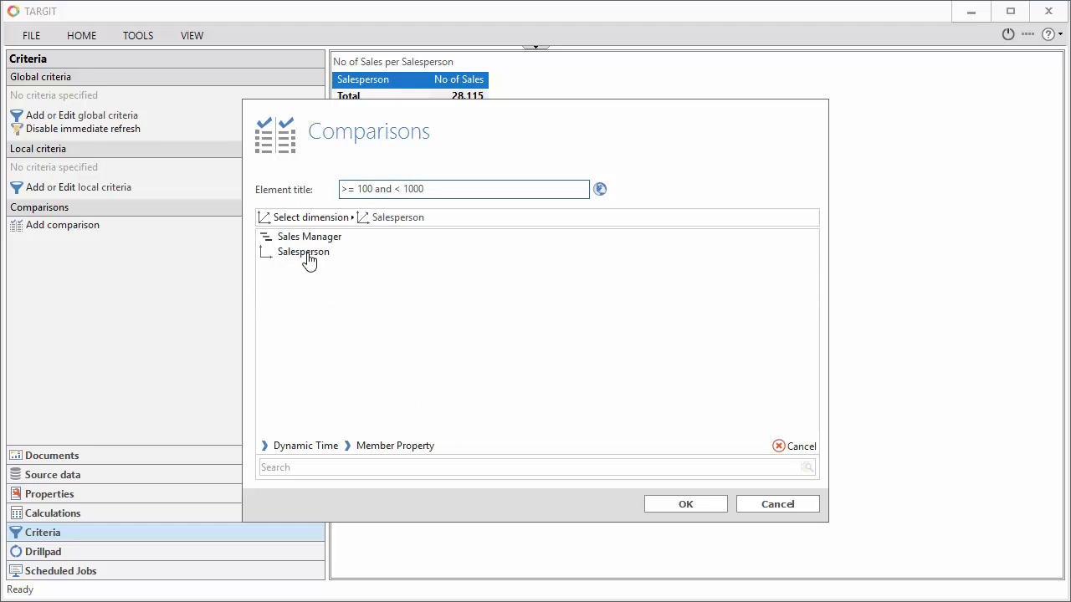
pyautogui.click(305, 254)
pyautogui.click(749, 449)
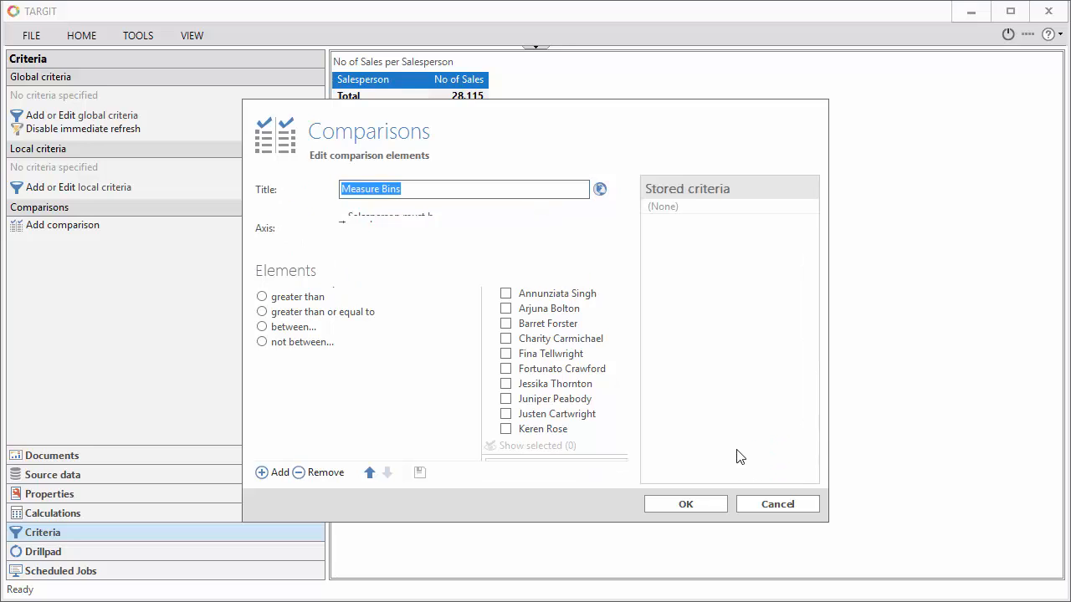
# Add a comparison element titled ">= 1000 and < 5000" on the Salesperson dimension with no member selection
pyautogui.click(279, 473)
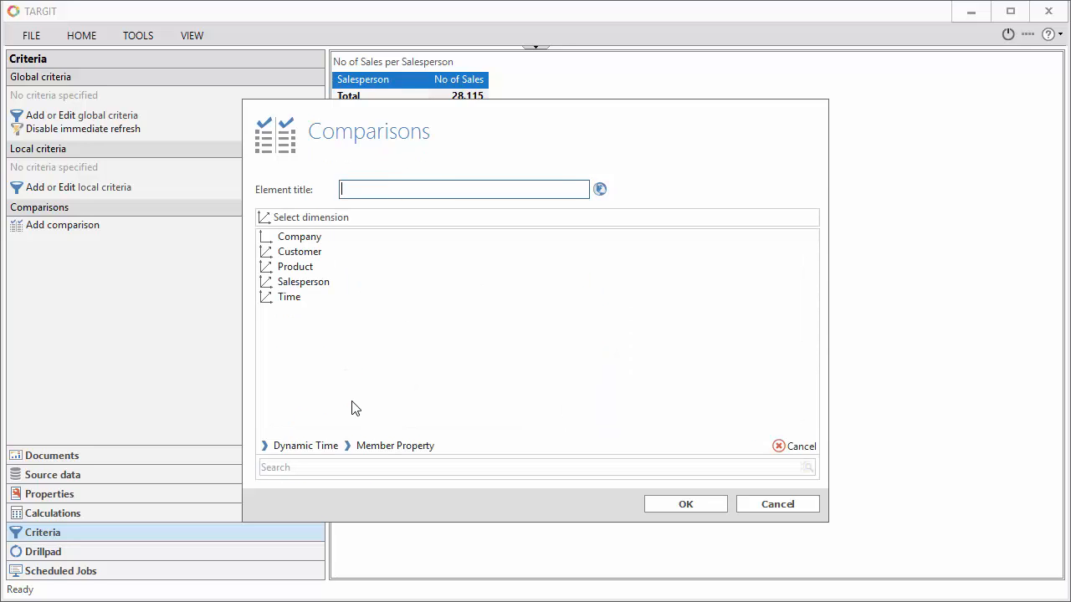
pyautogui.write('>= 1000 and < 5000')
pyautogui.click(328, 282)
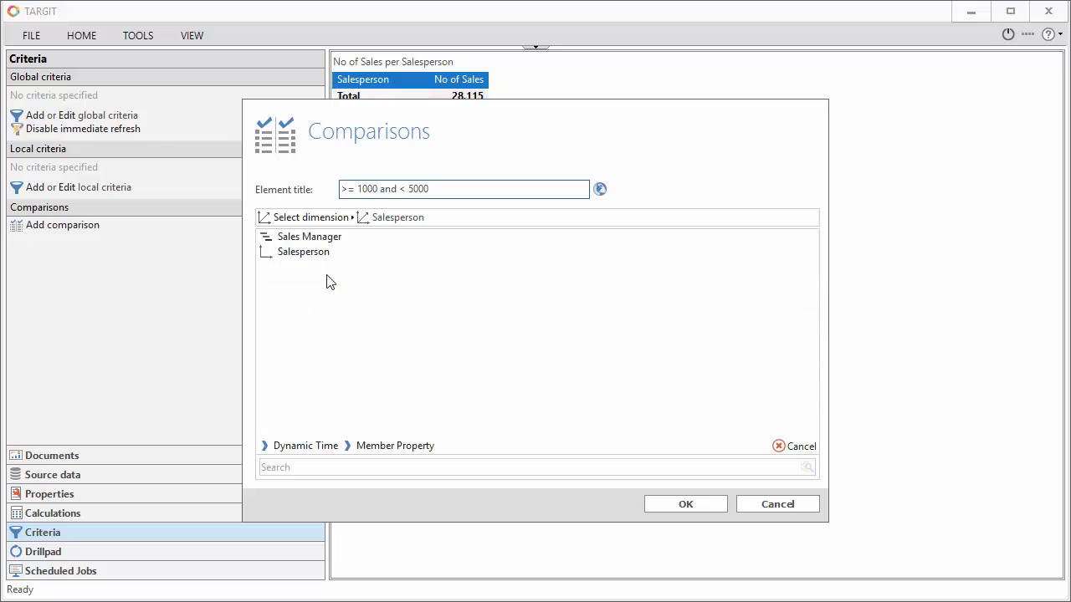
pyautogui.click(306, 255)
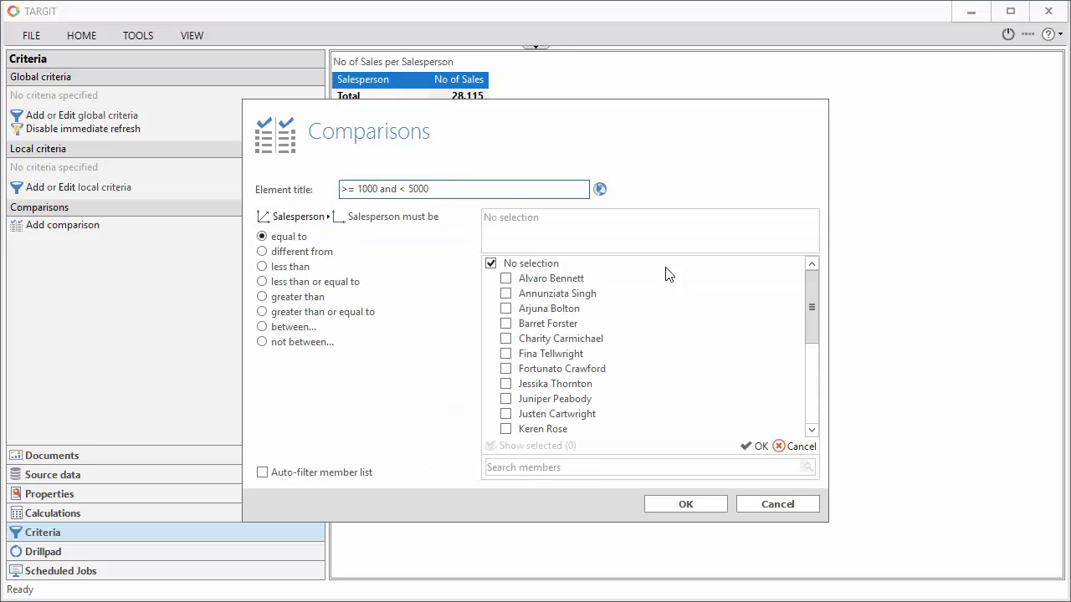
pyautogui.click(755, 447)
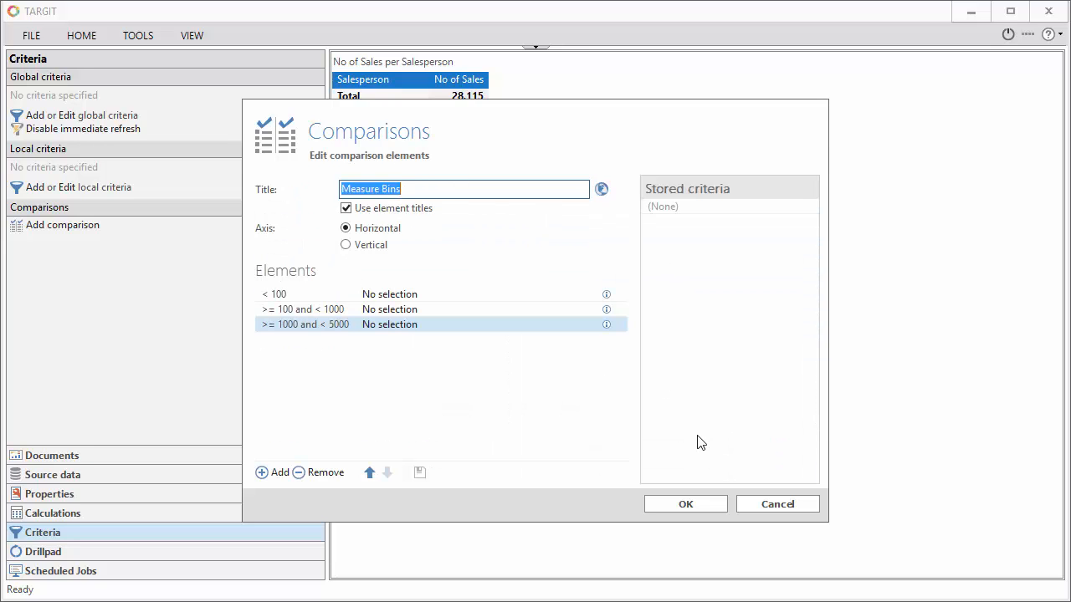
# Add a comparison element titled "> 5000" on the Salesperson dimension with no member selection, and apply the comparison
pyautogui.click(279, 472)
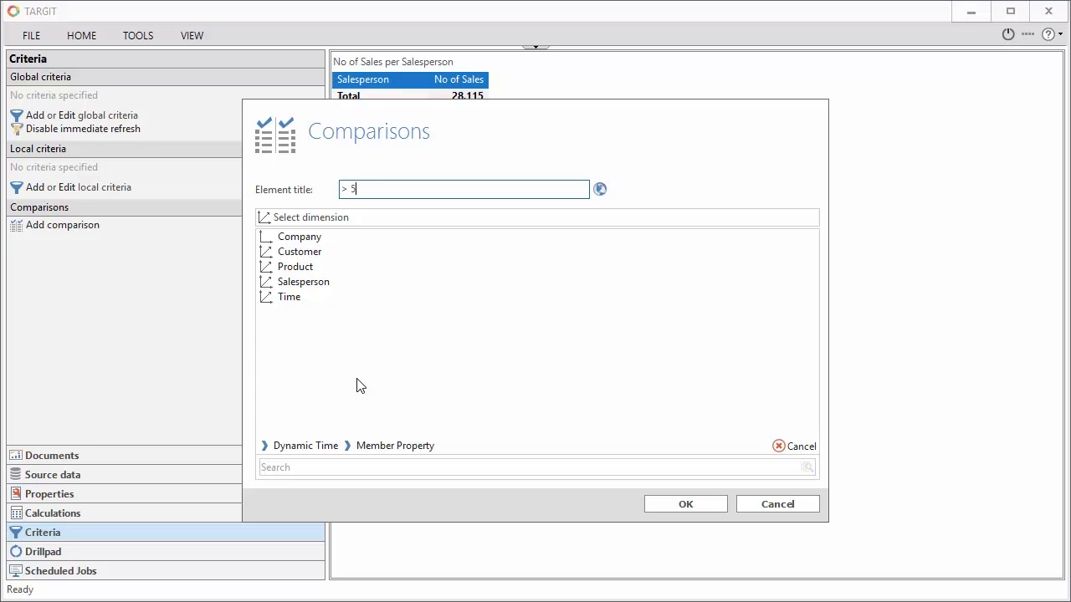
pyautogui.write('> 5000')
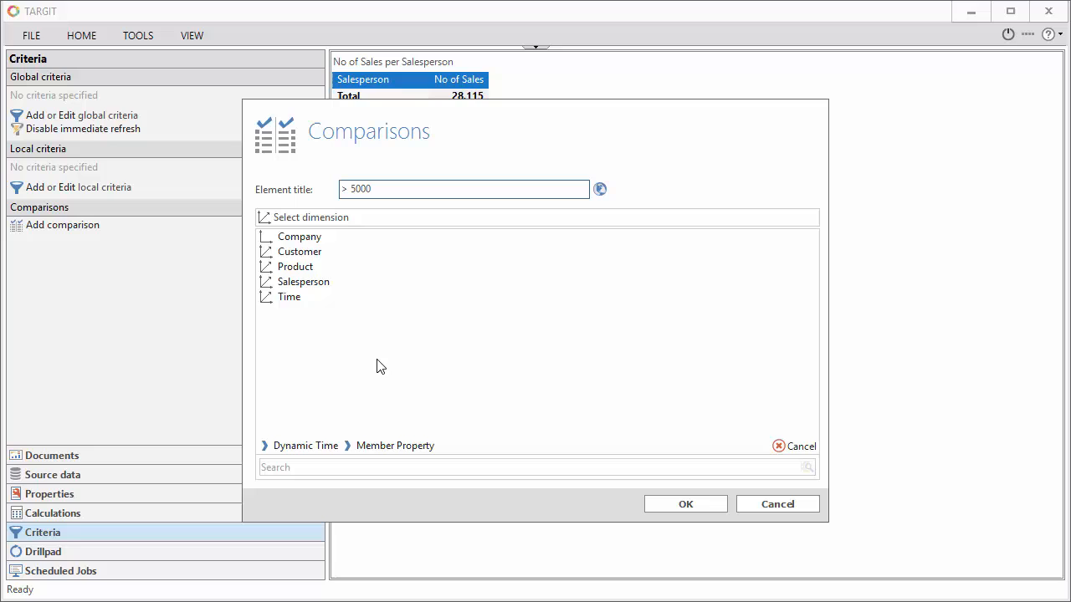
pyautogui.click(318, 283)
pyautogui.click(314, 259)
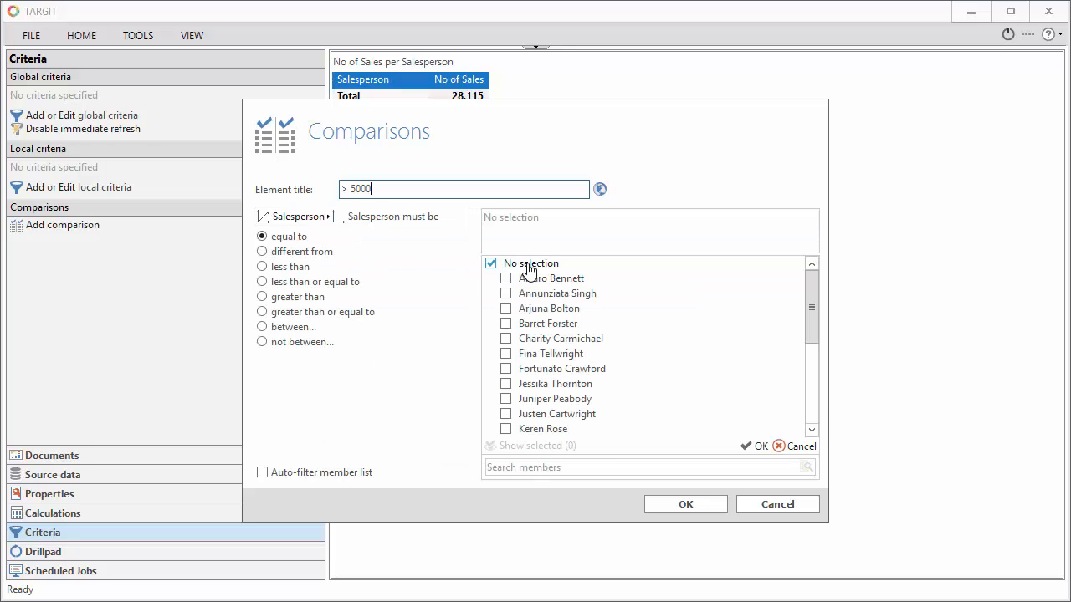
pyautogui.click(755, 447)
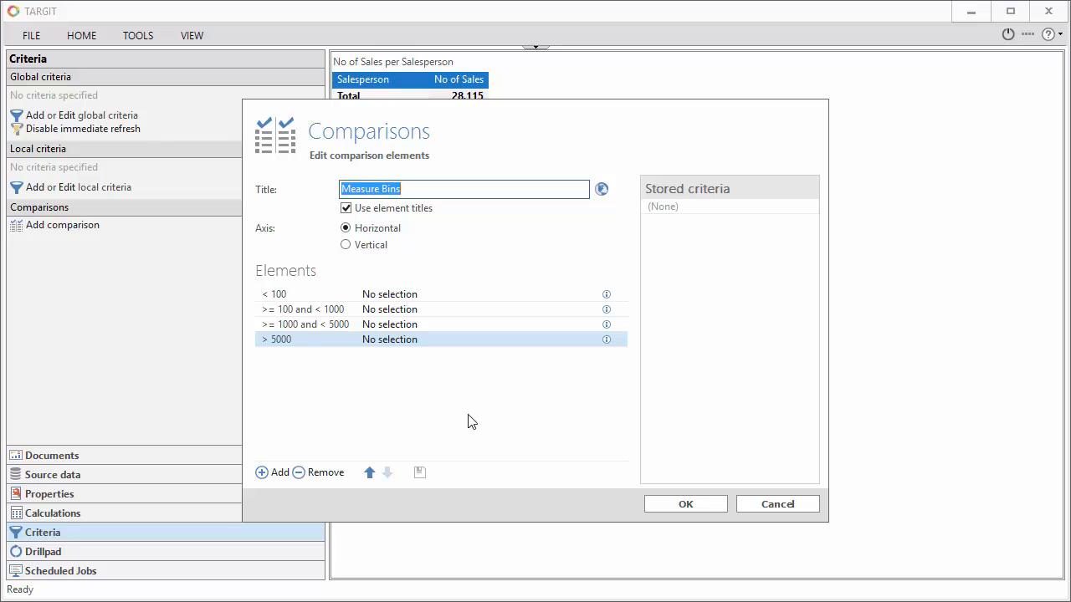
pyautogui.click(691, 503)
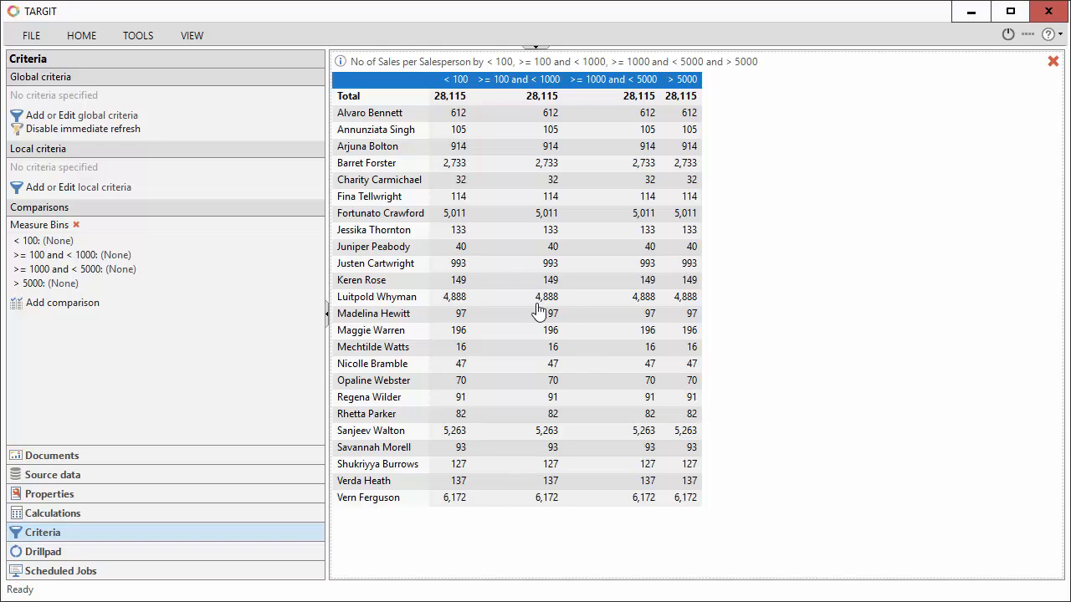
# Redefine the crosstab so that Measure Bins sits on the vertical axis ahead of Salesperson
pyautogui.rightClick(436, 158)
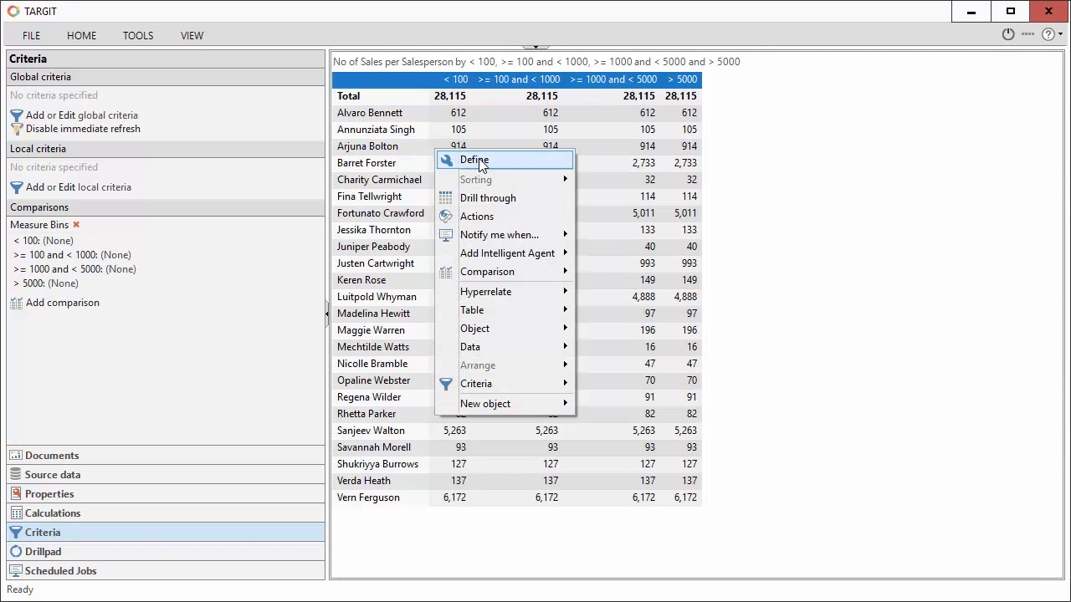
pyautogui.click(477, 160)
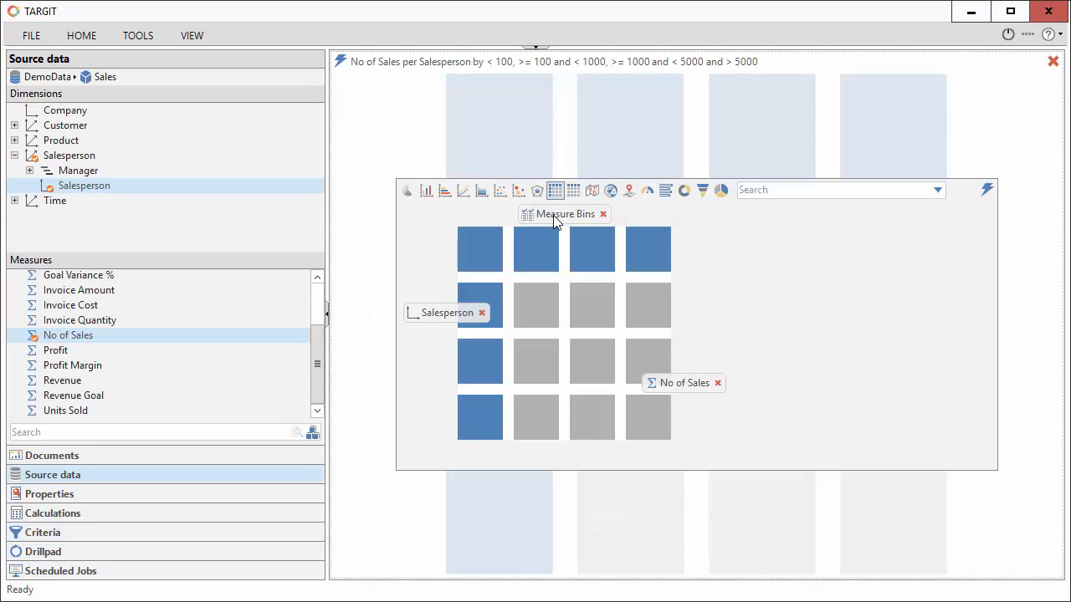
pyautogui.moveTo(435, 316); pyautogui.dragTo(436, 318)
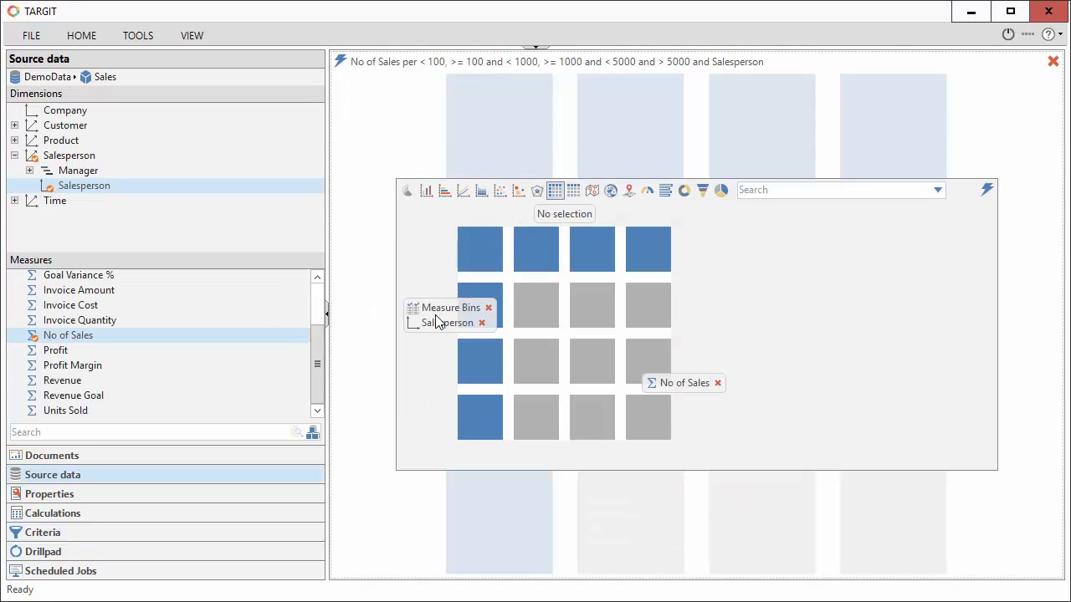
pyautogui.click(340, 61)
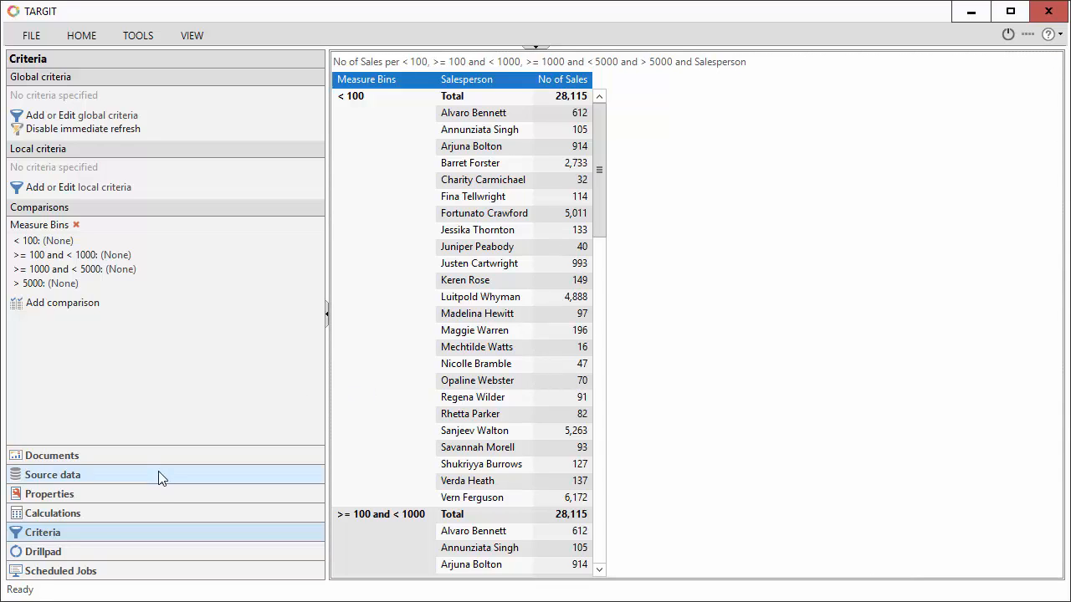
# Add a Hide member visibility agent for the No of Sales measure
pyautogui.click(151, 493)
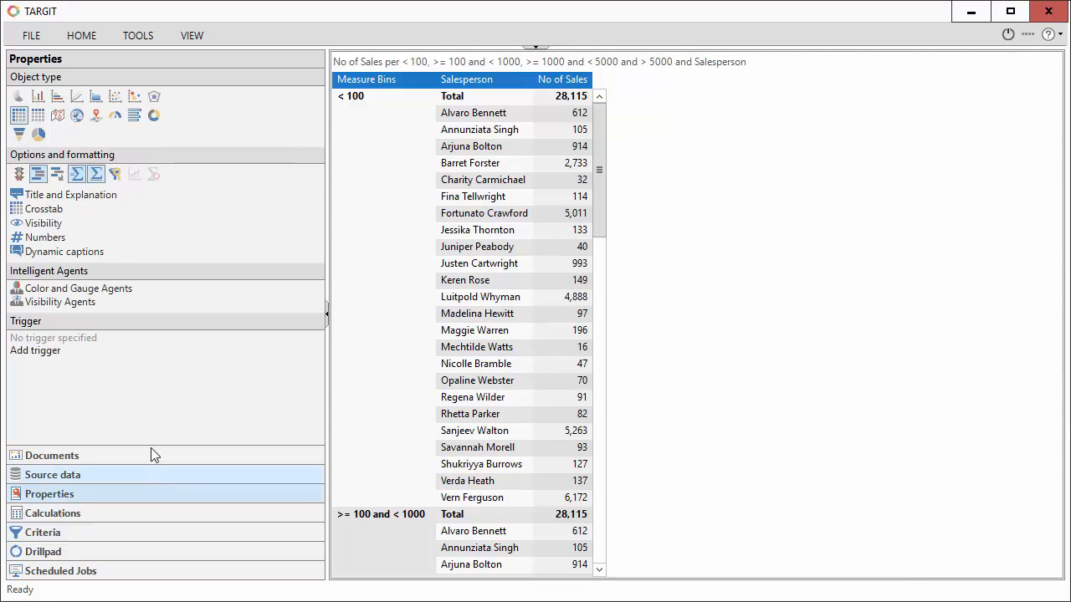
pyautogui.click(60, 302)
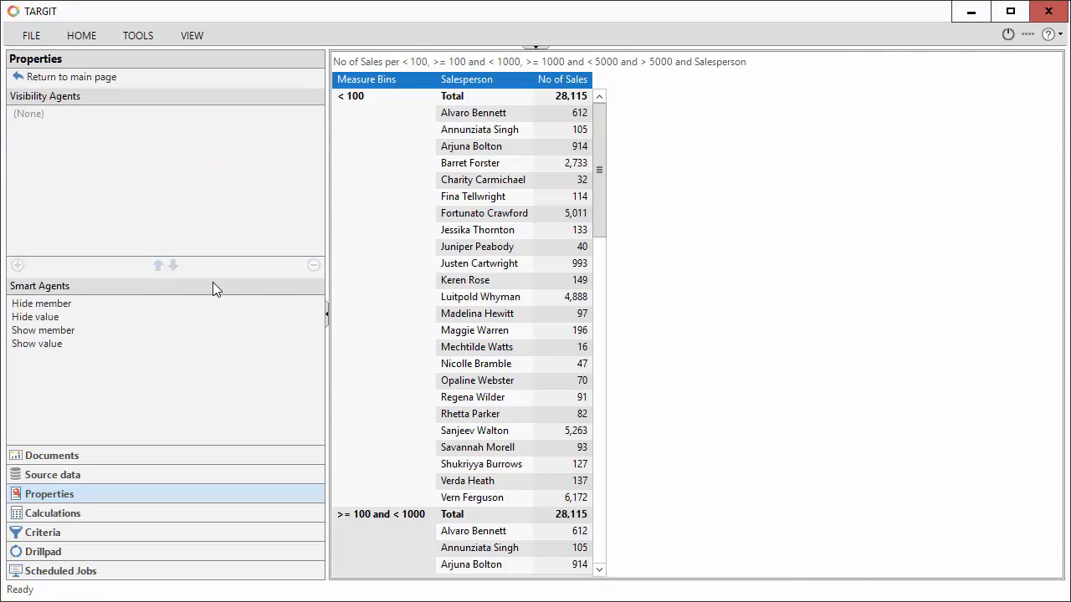
pyautogui.click(67, 306)
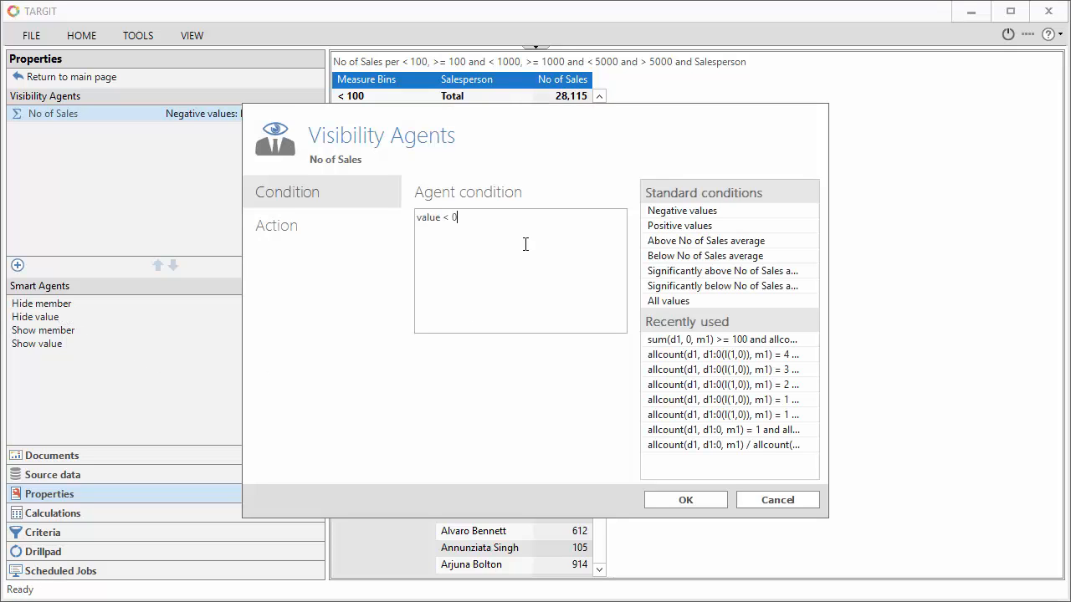
# Replace the agent's default condition with "sum(d1, 0, m1) >= 100 and allcount(d1, all(c), m1) = 0 and"
pyautogui.hotkey('ctrl', 'a')
pyautogui.moveTo(536, 136); pyautogui.dragTo(645, 176)
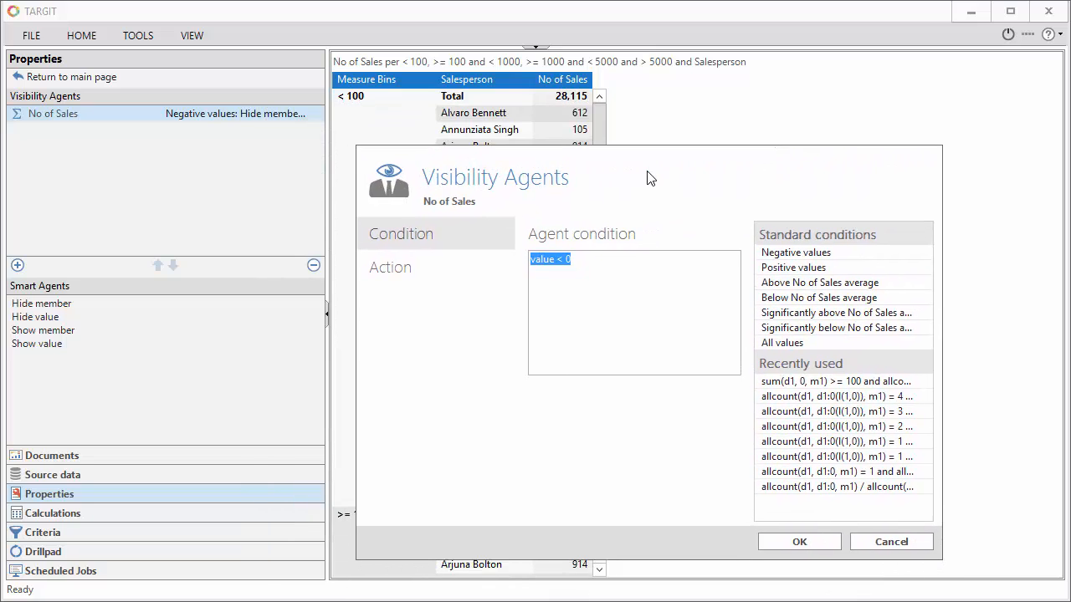
pyautogui.write('sum(d1, 0, m1) >= 100 and')
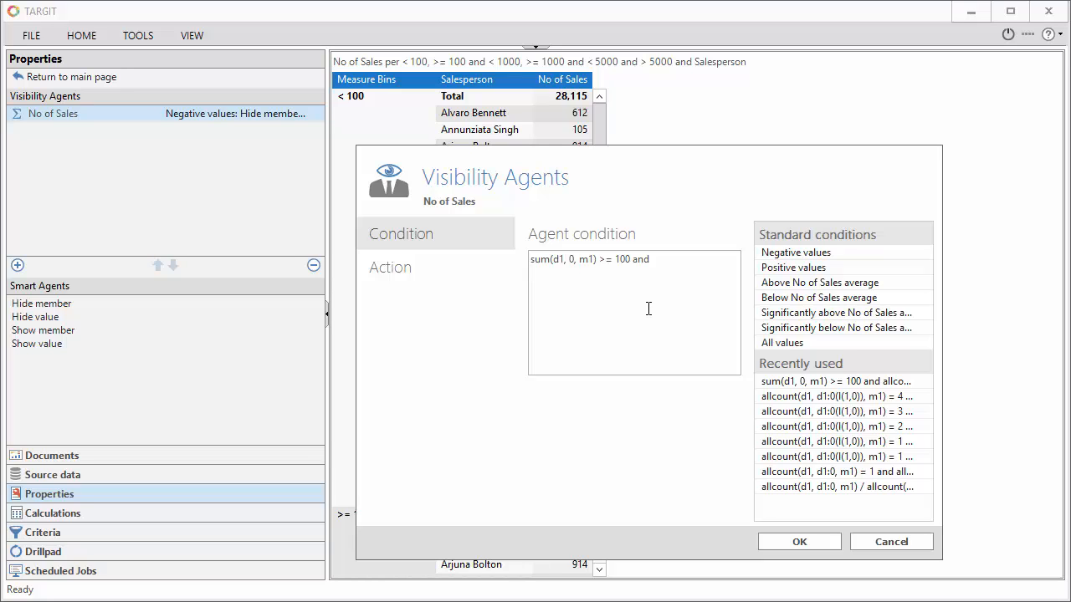
pyautogui.press('Return')
pyautogui.write('allcount(d1, all(c), m1) = 0')
pyautogui.write('and')
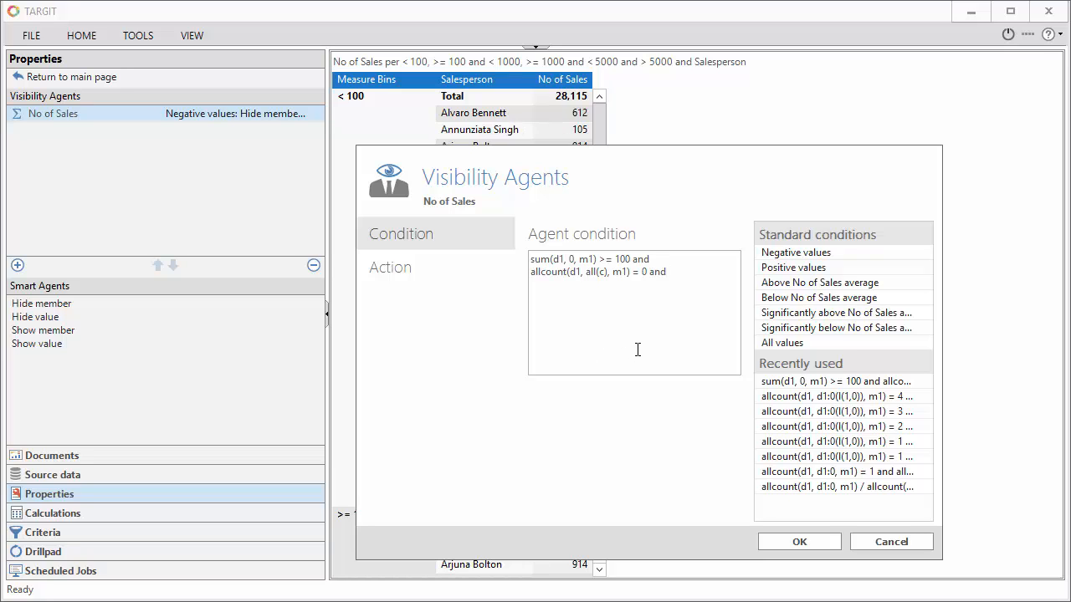
# Complete the agent condition with "allcount(d1, d1:0(l(1,0)), m1) = 1" and apply the agent to the crosstab
pyautogui.moveTo(636, 170); pyautogui.dragTo(689, 152)
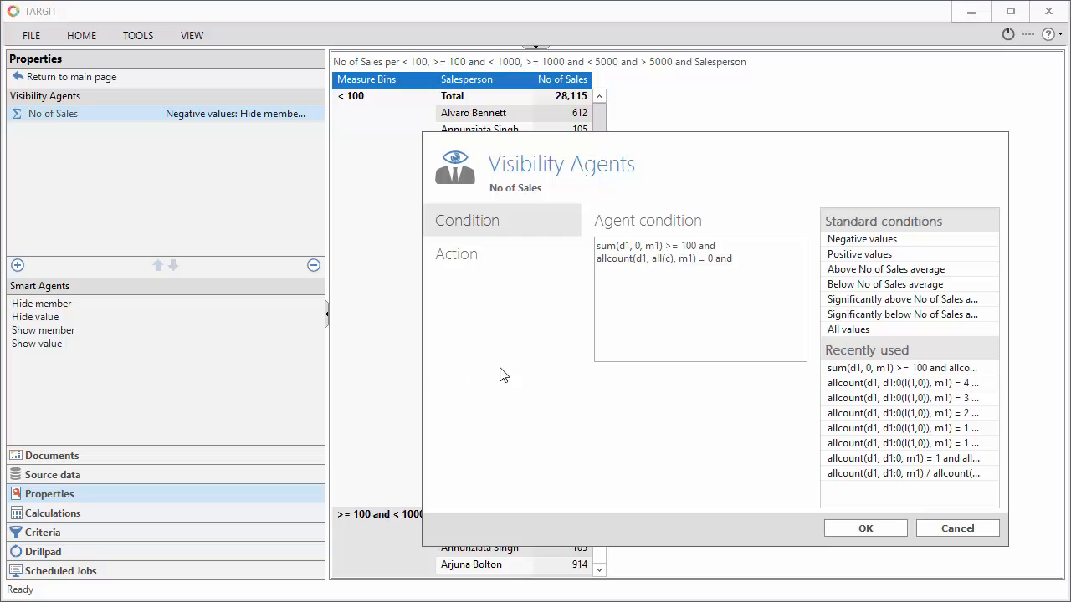
pyautogui.write('allcount(d1, d1:0(l(')
pyautogui.write('1,0)), m1)')
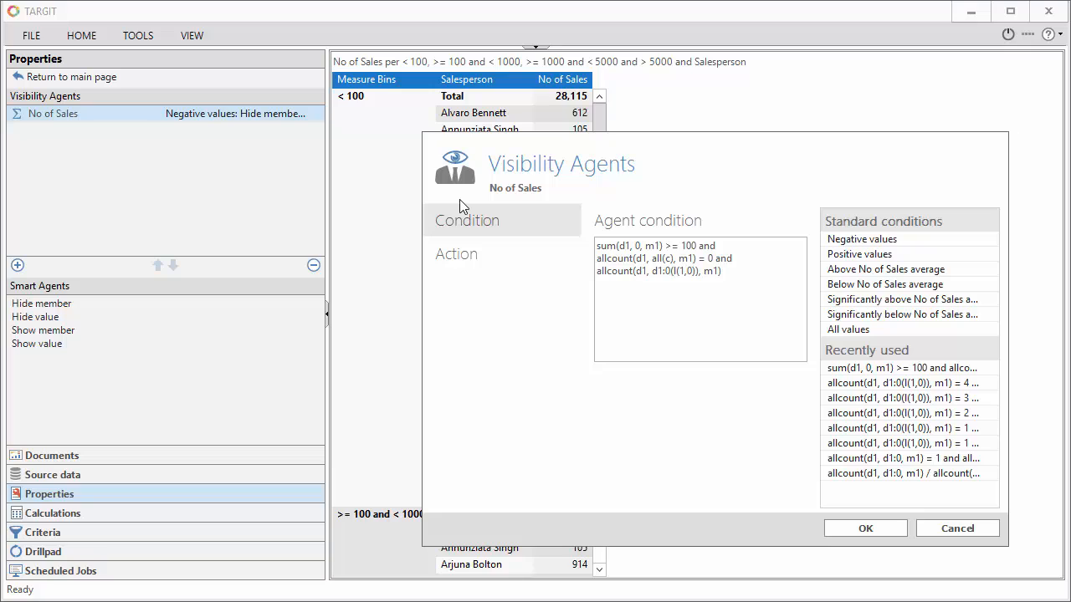
pyautogui.write(' = 1')
pyautogui.click(875, 527)
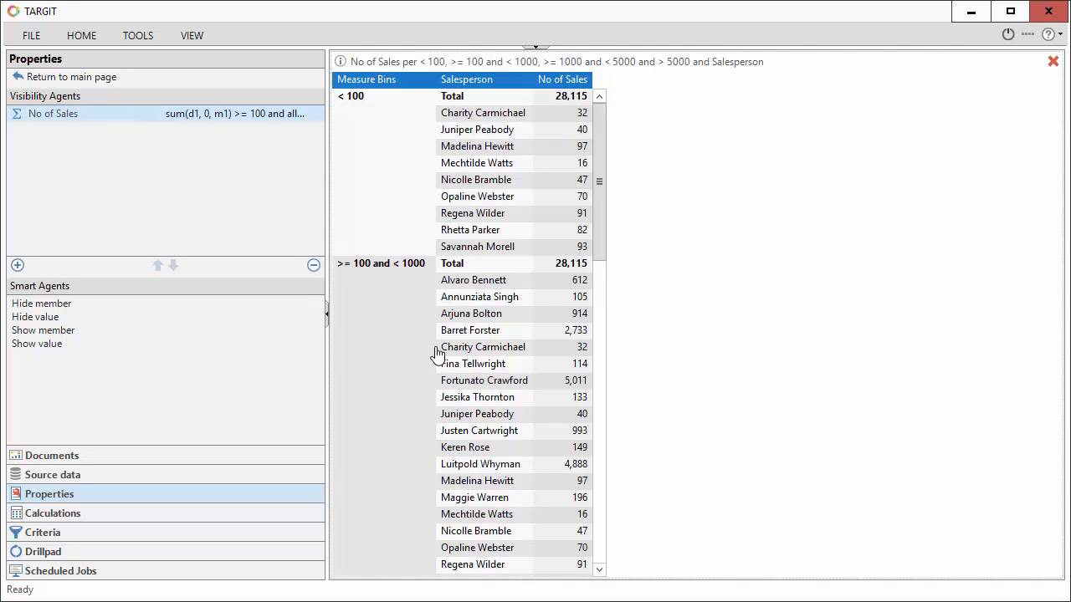
# Add a second visibility agent for No of Sales and split its condition into one clause per line
pyautogui.click(17, 265)
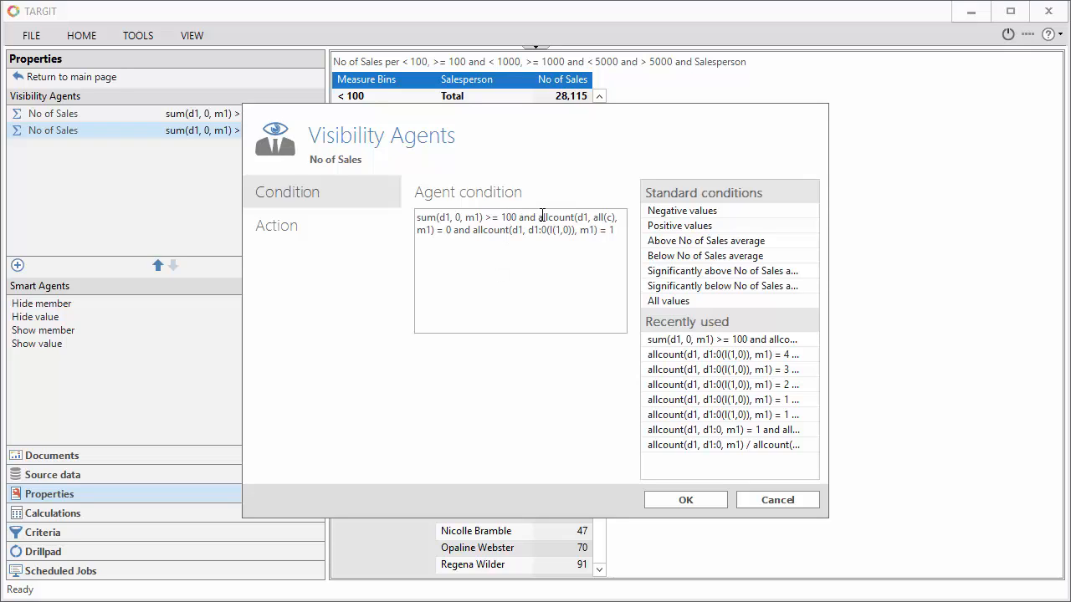
pyautogui.press('Return')
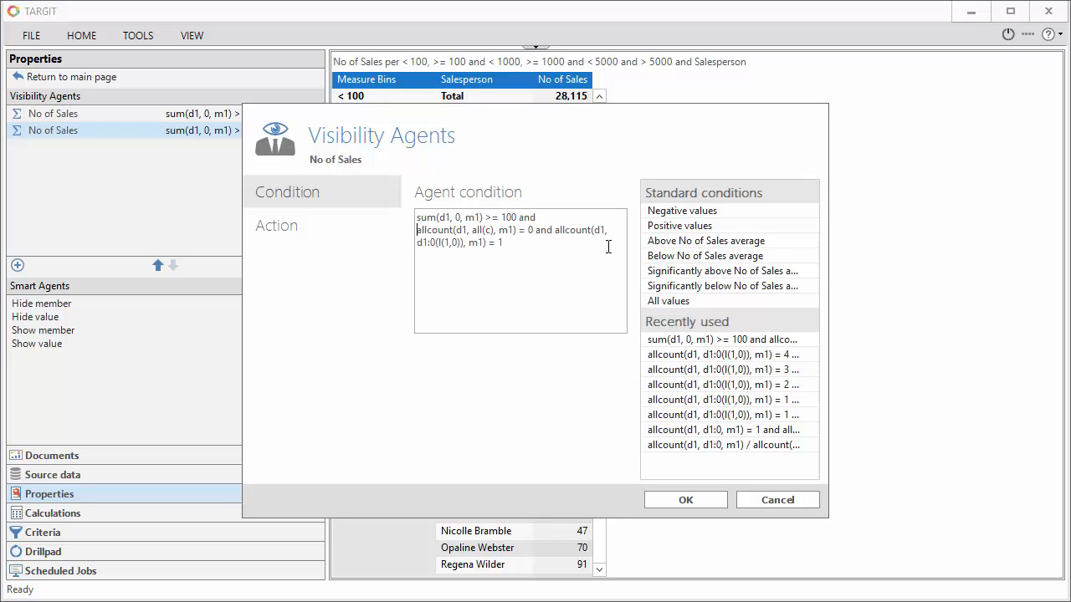
pyautogui.press('Right')
pyautogui.press('Right')
pyautogui.press('Right')
pyautogui.press('Right')
pyautogui.press('Right')
pyautogui.press('Right')
pyautogui.press('Right')
pyautogui.press('Right')
pyautogui.press('Right')
pyautogui.press('Return')
pyautogui.press('Up')
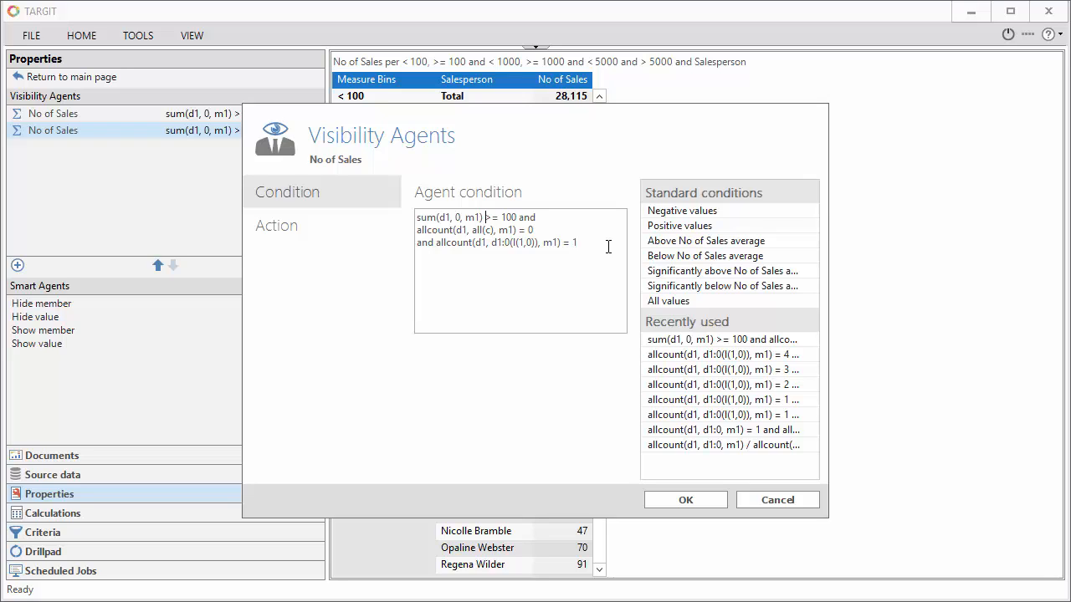
# Change the sum clause of the second agent's condition to "(sum(d1, 0, m1) < 100 or sum(d1, 0, m1) >= 1000)"
pyautogui.hotkey('shift', 'Right')
pyautogui.hotkey('shift', 'Right')
pyautogui.write('< 100  or sum(d1, 0, m1) ')
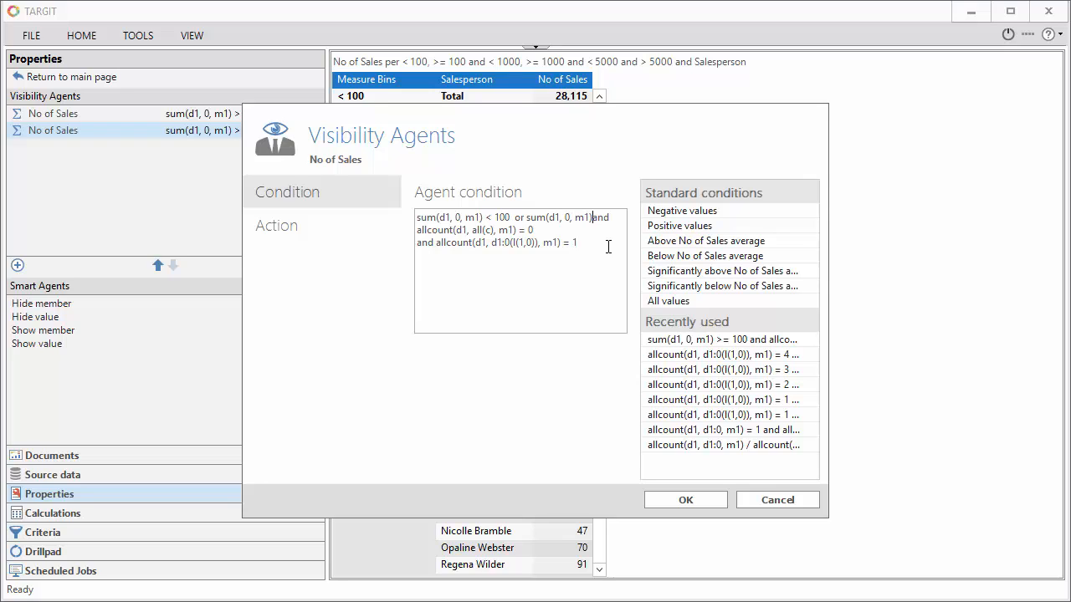
pyautogui.write('> 100')
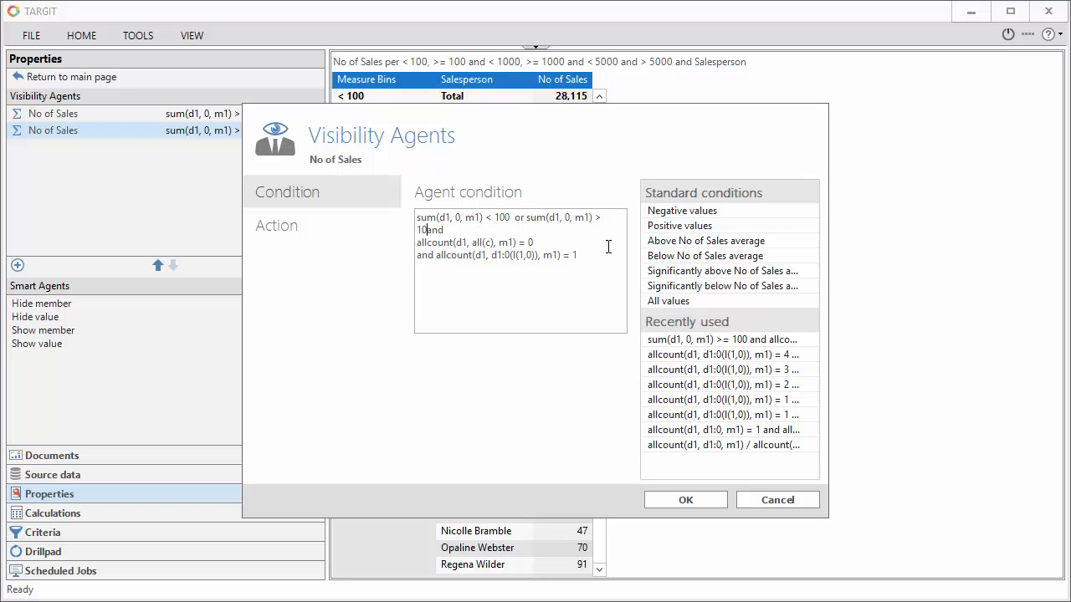
pyautogui.write('0')
pyautogui.write(' and allcount')
pyautogui.write('(')
pyautogui.press('Down')
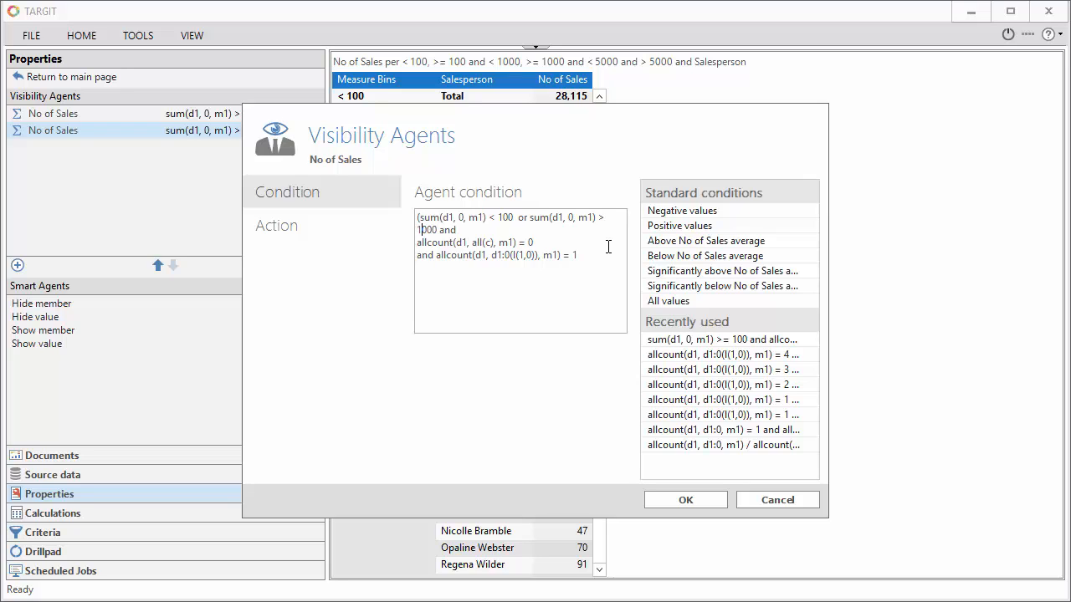
pyautogui.write(')')
pyautogui.write('=')
# Set the second agent's final allcount comparison to 2 and apply the agent to the crosstab
pyautogui.click(428, 255)
pyautogui.press('BackSpace')
pyautogui.write('2')
pyautogui.click(679, 499)
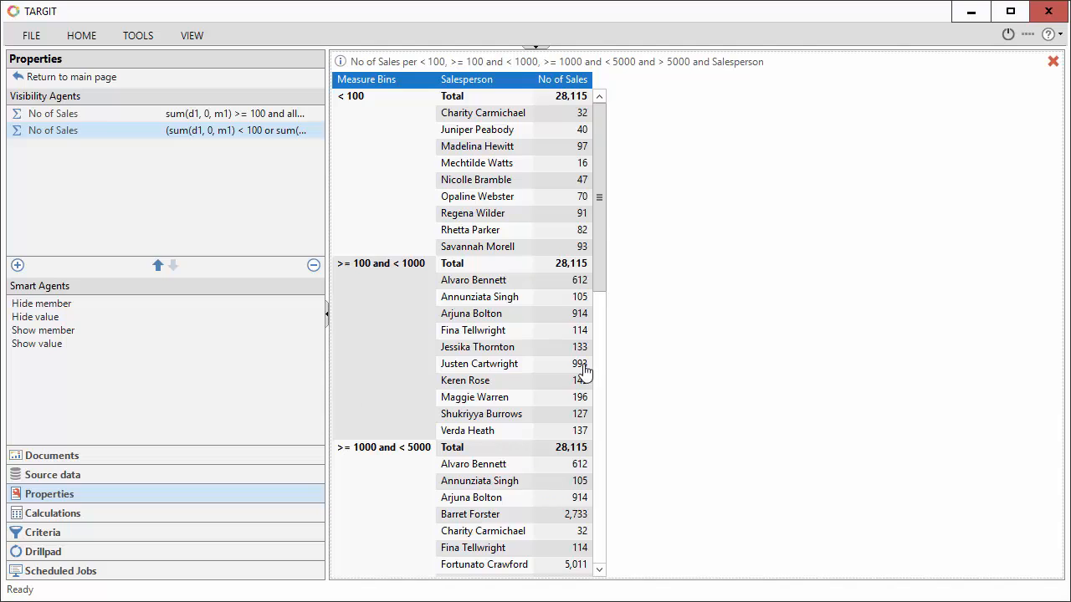
# Add a third No of Sales visibility agent with the sum clause "(sum(d1, 0, m1) < 1000 or sum(d1, 0, m1) >= 5000)"
pyautogui.moveTo(603, 239); pyautogui.dragTo(605, 360)
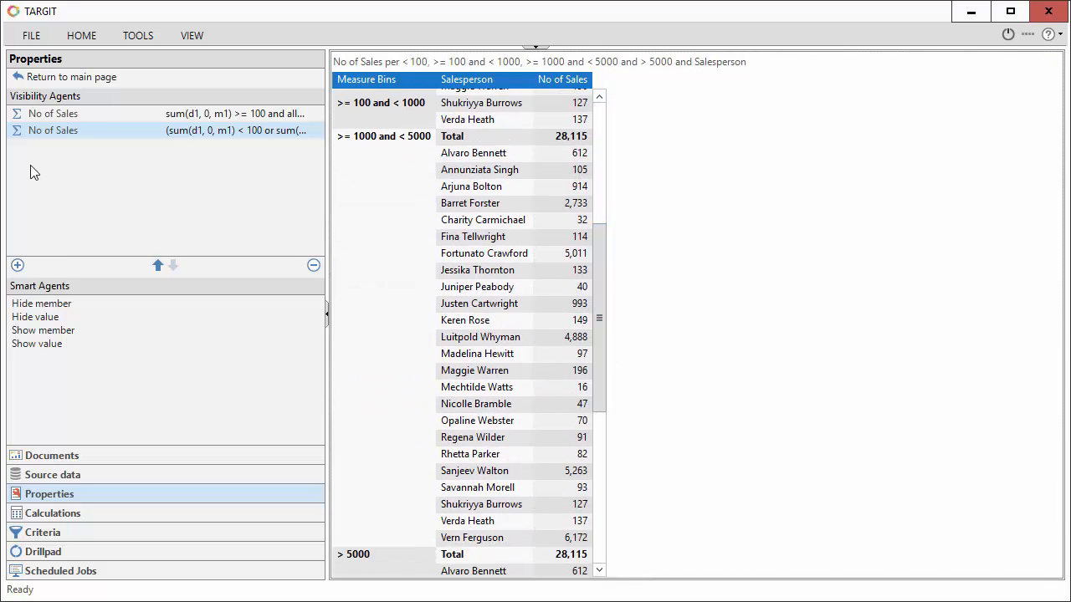
pyautogui.click(18, 266)
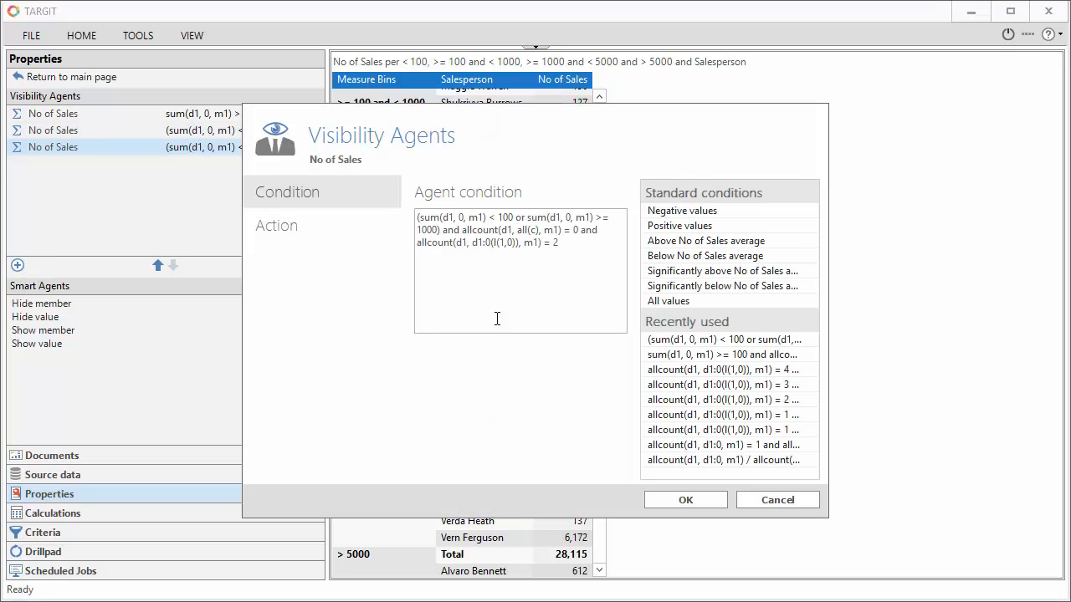
pyautogui.click(511, 217)
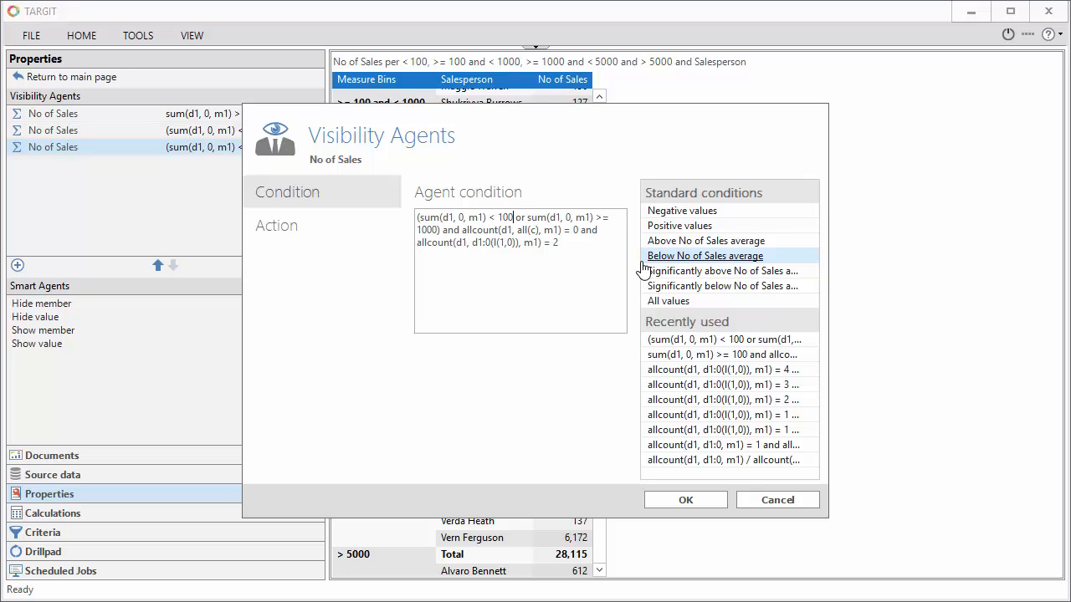
pyautogui.write('0')
pyautogui.write('5')
pyautogui.press('Delete')
# Put each allcount clause on its own line, set the last comparison to 3 and apply the third agent
pyautogui.press('Return')
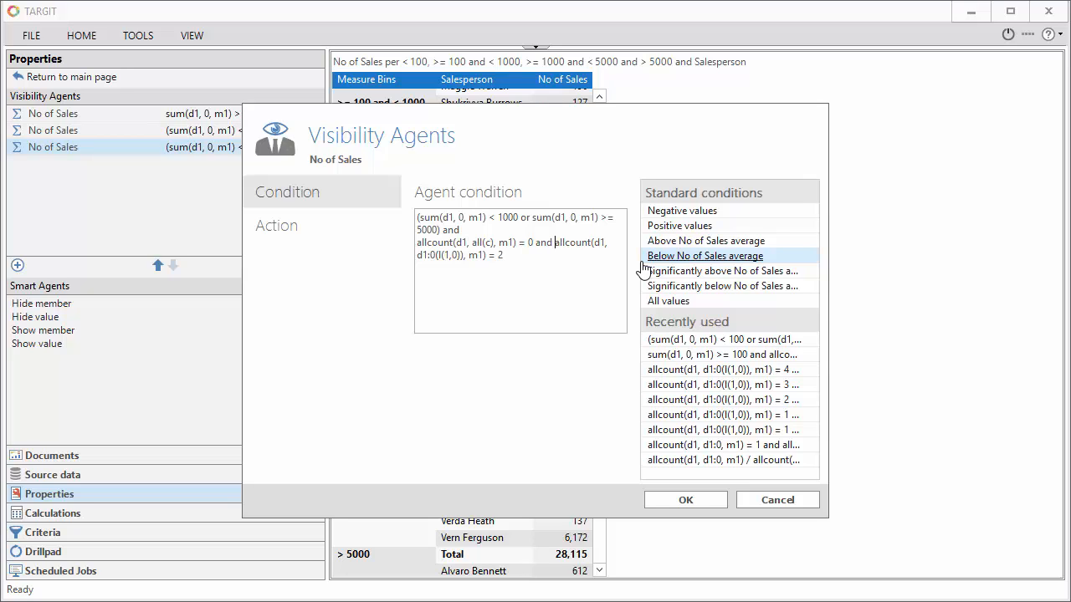
pyautogui.press('Return')
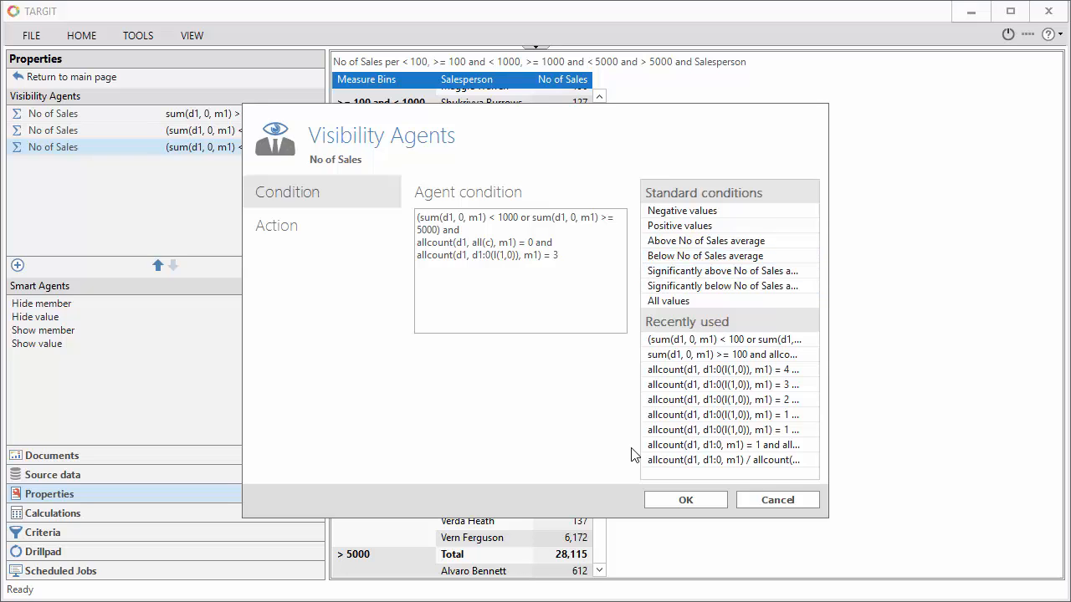
pyautogui.click(685, 500)
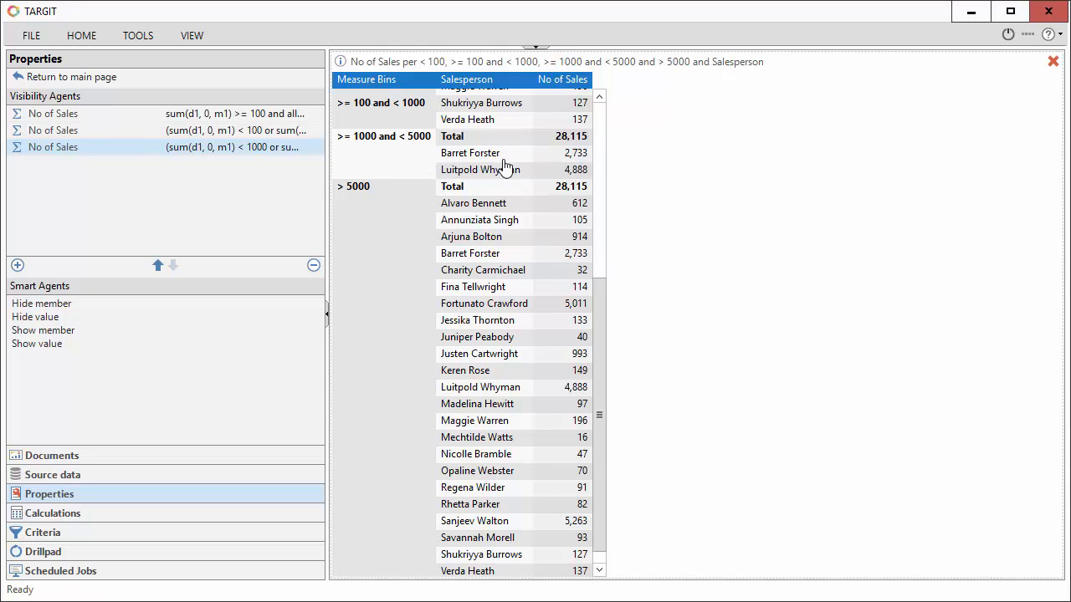
# Add a fourth No of Sales visibility agent and reduce its sum clause to "(sum(d1, 0, m1) < 5000)"
pyautogui.click(18, 266)
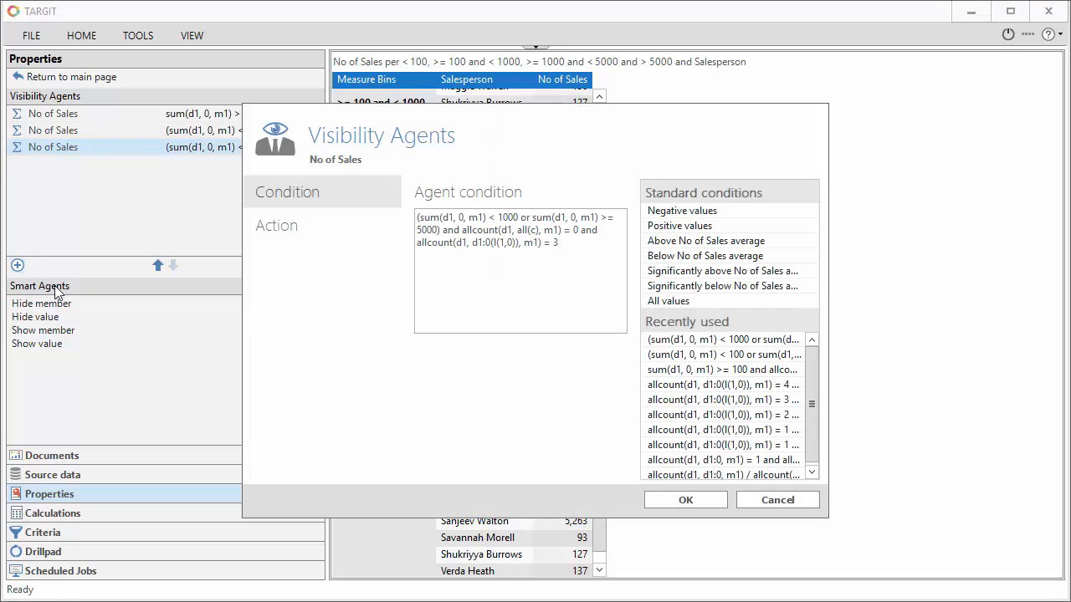
pyautogui.click(515, 219)
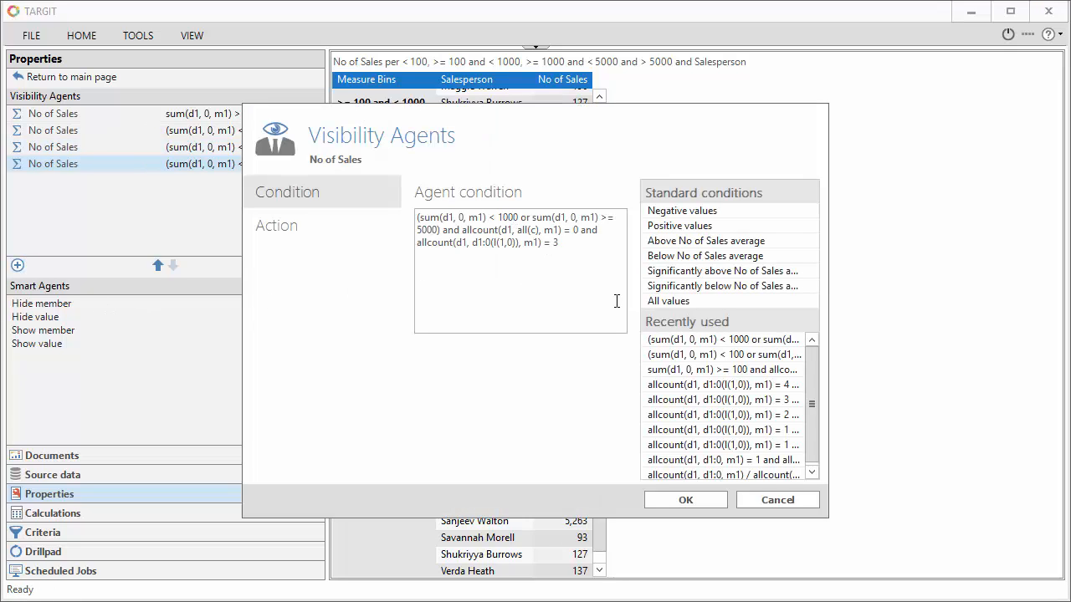
pyautogui.hotkey('shift', 'Left')
pyautogui.write('5')
pyautogui.hotkey('shift', 'Down')
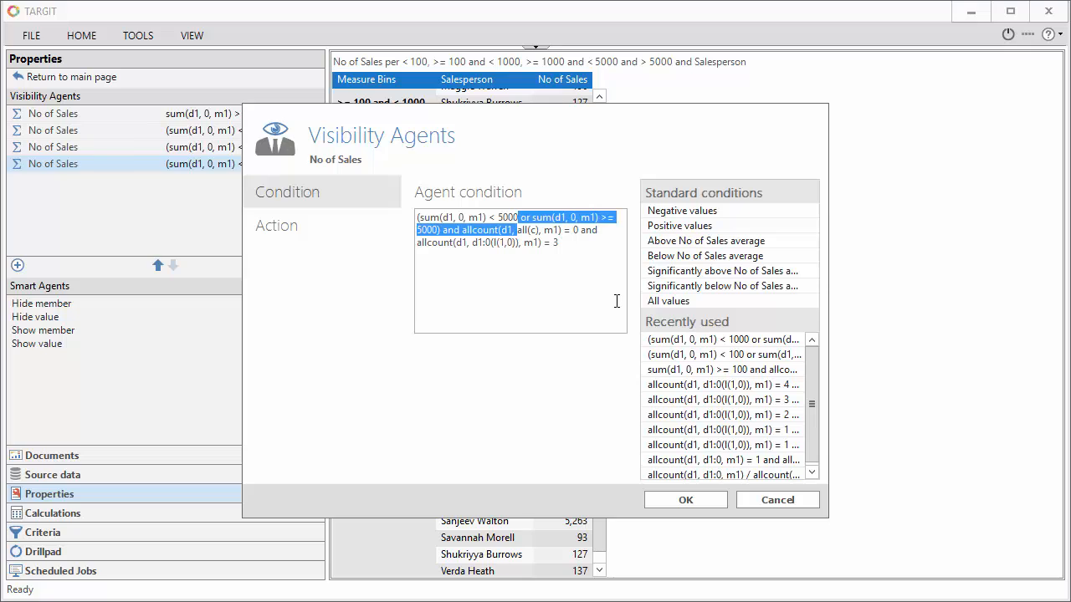
pyautogui.hotkey('shift', 'Left')
pyautogui.hotkey('shift', 'Left')
pyautogui.hotkey('shift', 'Left')
pyautogui.hotkey('shift', 'Left')
pyautogui.hotkey('shift', 'Left')
pyautogui.hotkey('shift', 'Left')
pyautogui.hotkey('shift', 'Left')
pyautogui.hotkey('shift', 'Left')
pyautogui.hotkey('shift', 'Left')
pyautogui.hotkey('shift', 'Left')
pyautogui.hotkey('shift', 'Left')
pyautogui.hotkey('shift', 'Left')
pyautogui.hotkey('shift', 'Left')
pyautogui.hotkey('shift', 'Left')
pyautogui.hotkey('shift', 'Left')
pyautogui.hotkey('shift', 'Left')
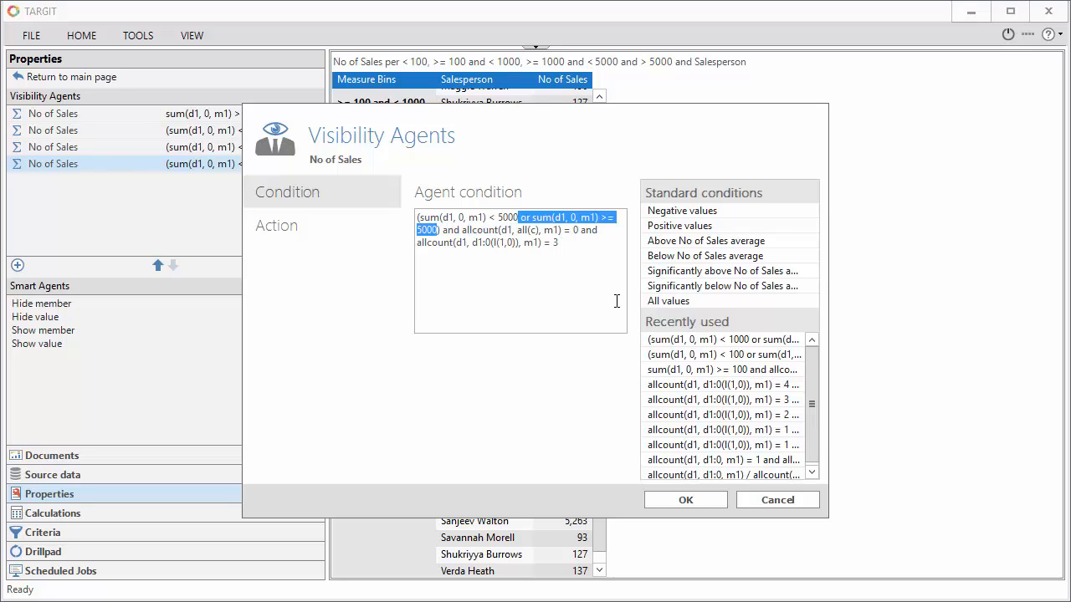
pyautogui.press('Delete')
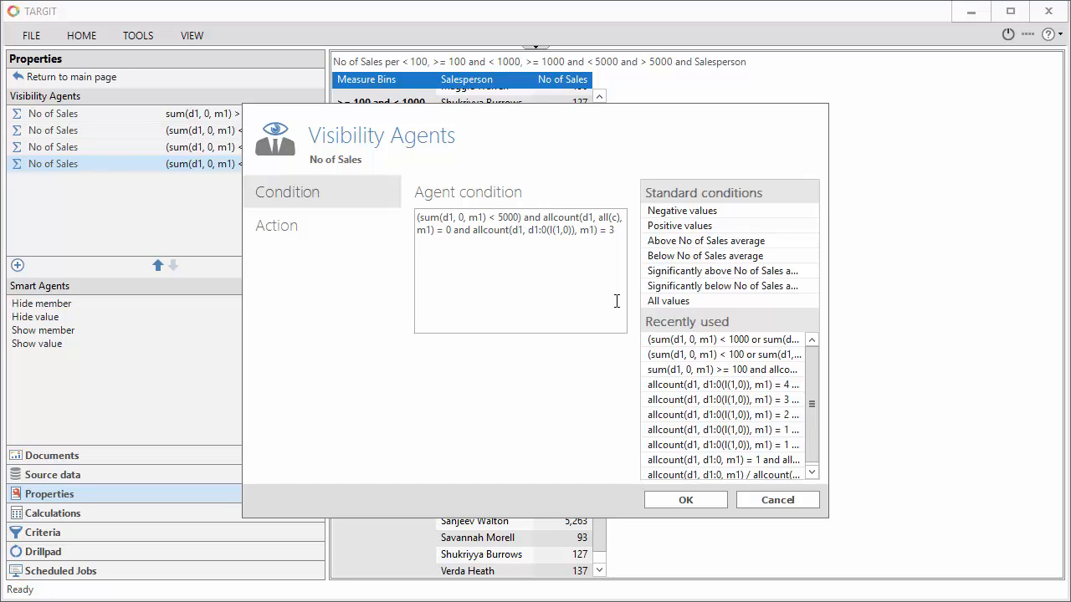
# Set the fourth agent's final allcount comparison to 4 and apply the agent to the crosstab
pyautogui.press('BackSpace')
pyautogui.write('4')
pyautogui.click(701, 498)
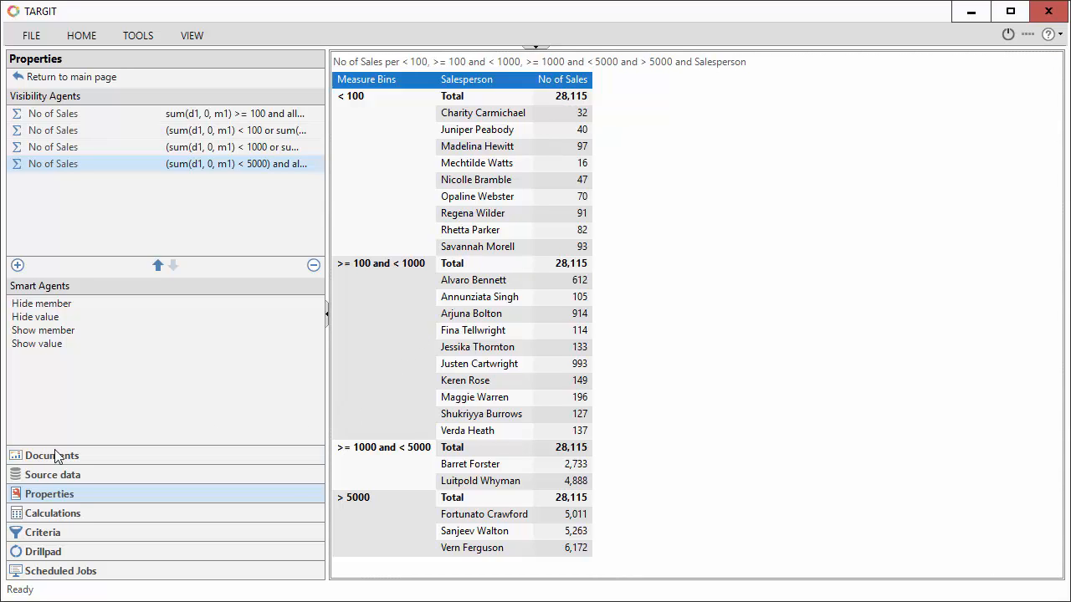
# Add a custom calculation as a single column and title it "No of Sales X"
pyautogui.click(79, 517)
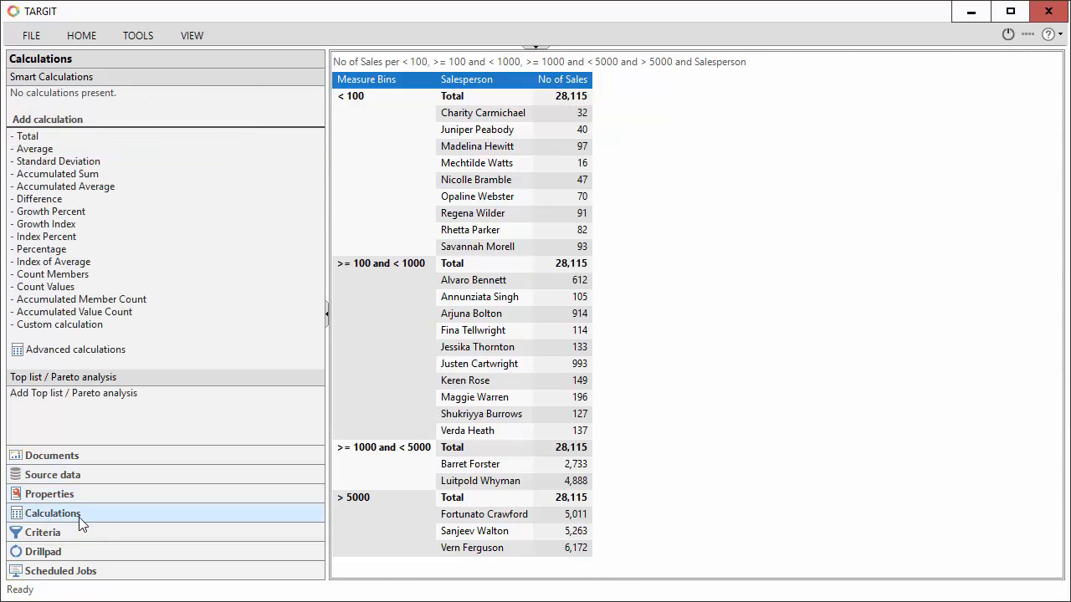
pyautogui.click(67, 326)
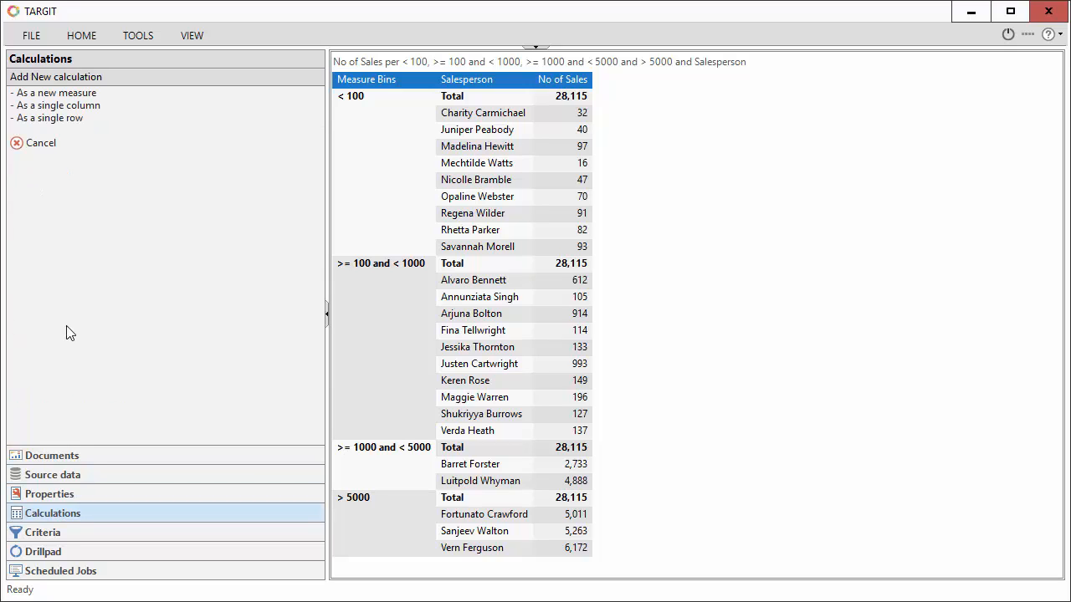
pyautogui.click(80, 107)
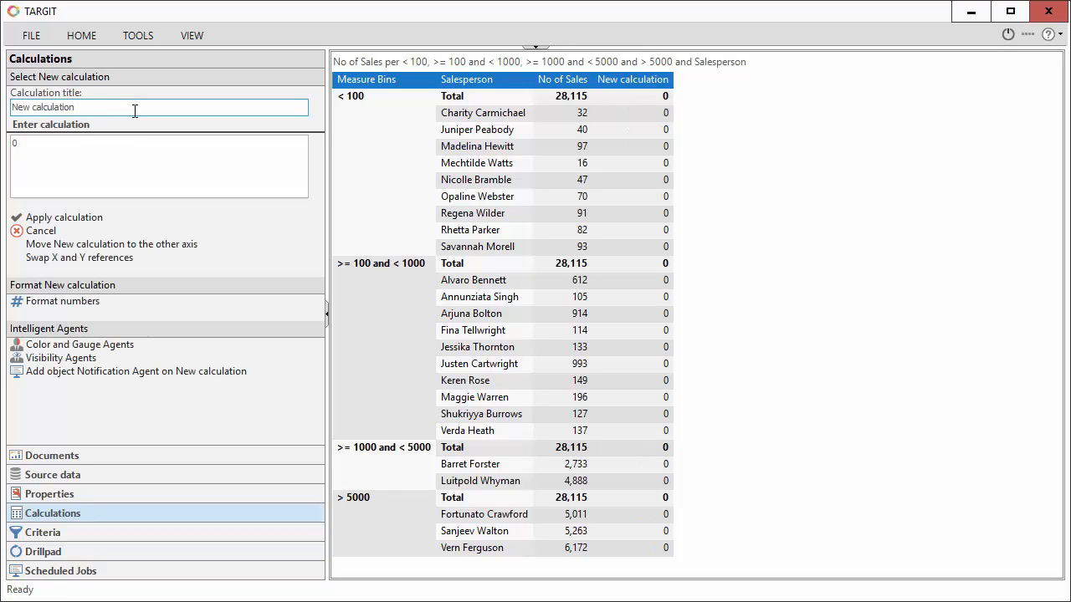
pyautogui.tripleClick(135, 111)
pyautogui.write('N')
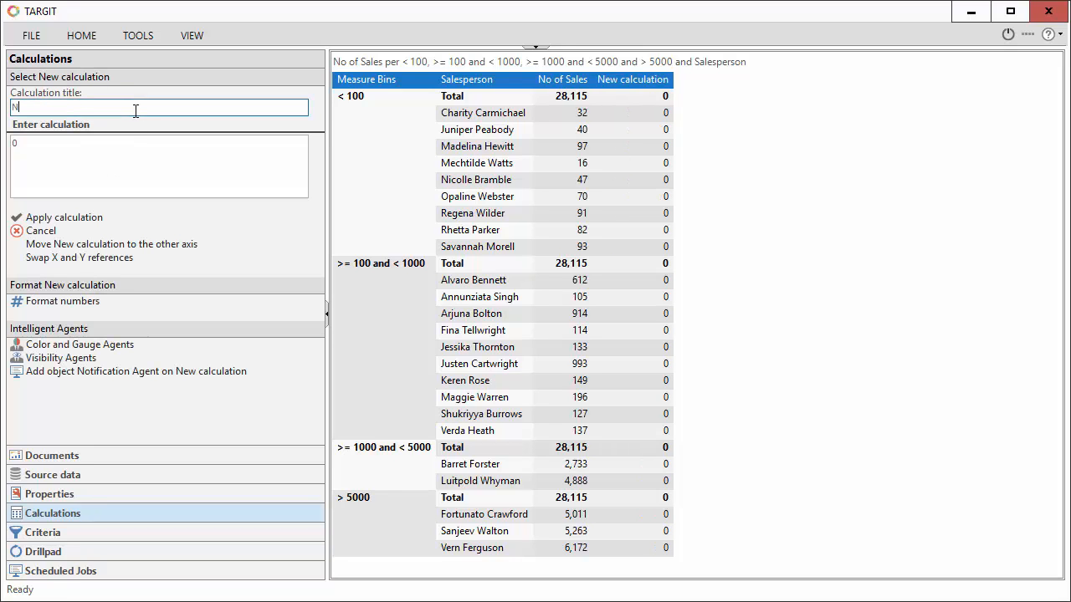
pyautogui.write('o of Sales')
pyautogui.write('X')
# Enter the calculation "if allcount(d1, all(c), m1) = 0 then sum(d1, 0, m1) else sum(d1, all(v,c), m1)" and apply it
pyautogui.click(158, 158)
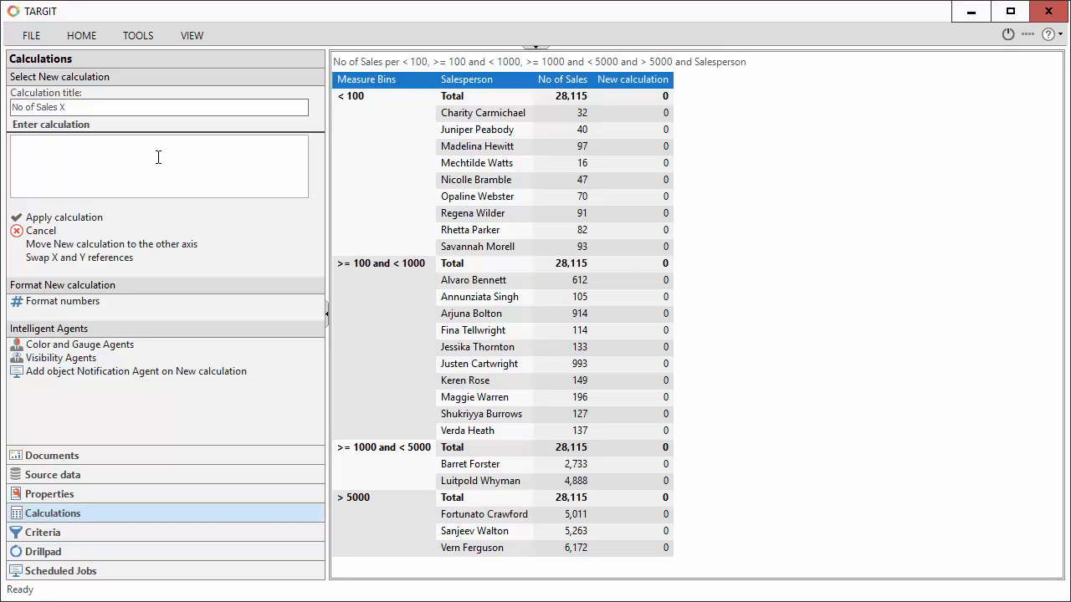
pyautogui.write('if')
pyautogui.write('allcount(d1, all(c), m')
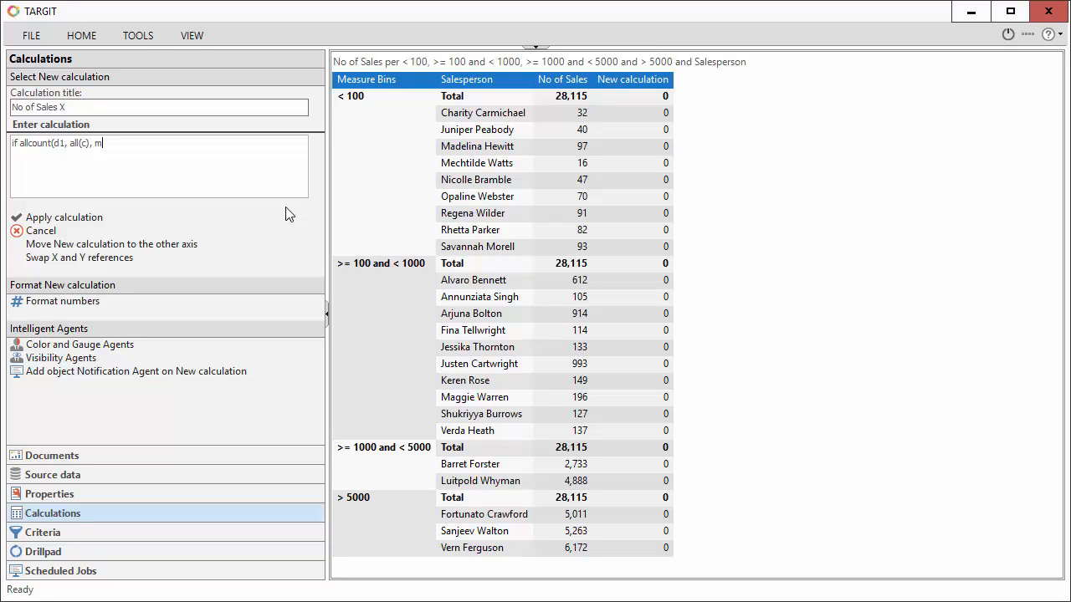
pyautogui.write('1) = 0')
pyautogui.write('then sum(d1, 0, m1) ')
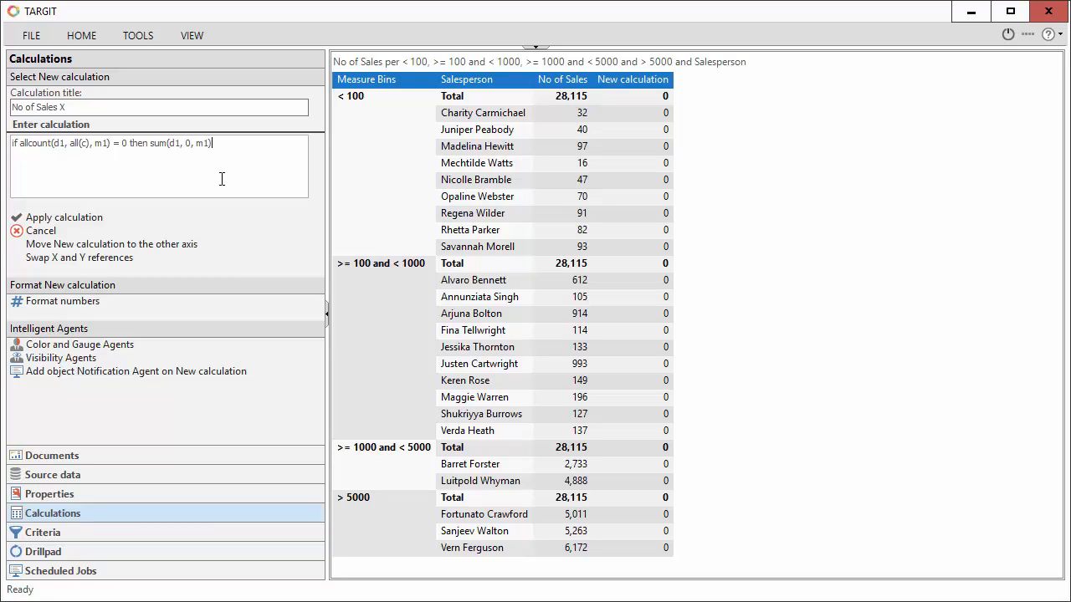
pyautogui.write('else')
pyautogui.write('sum(d1, all(v,c), m1)')
pyautogui.click(79, 219)
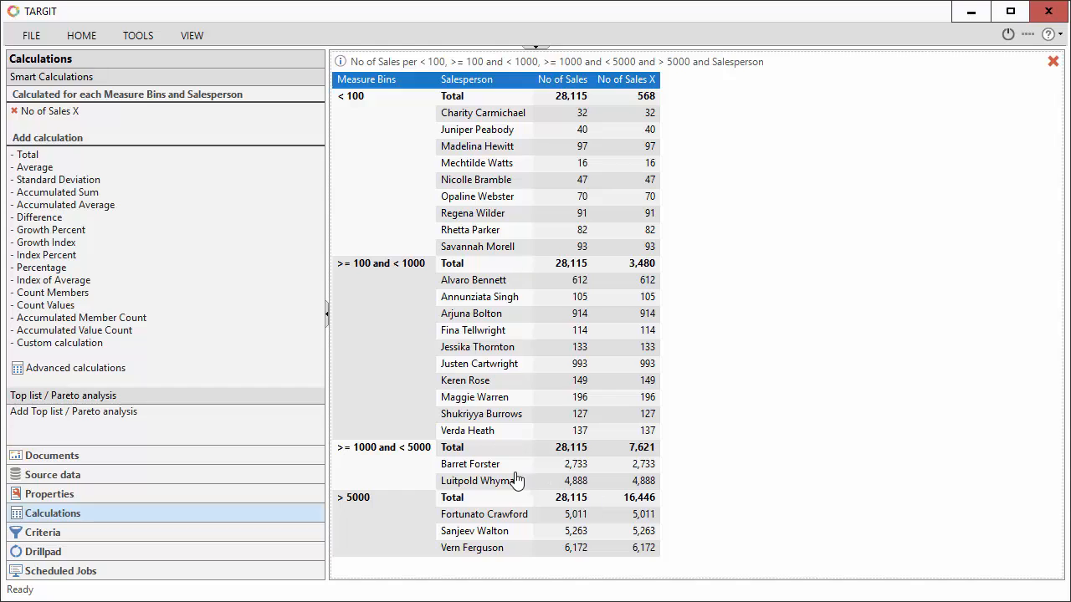
# Hide the original No of Sales measure in the crosstab's visibility settings
pyautogui.click(168, 493)
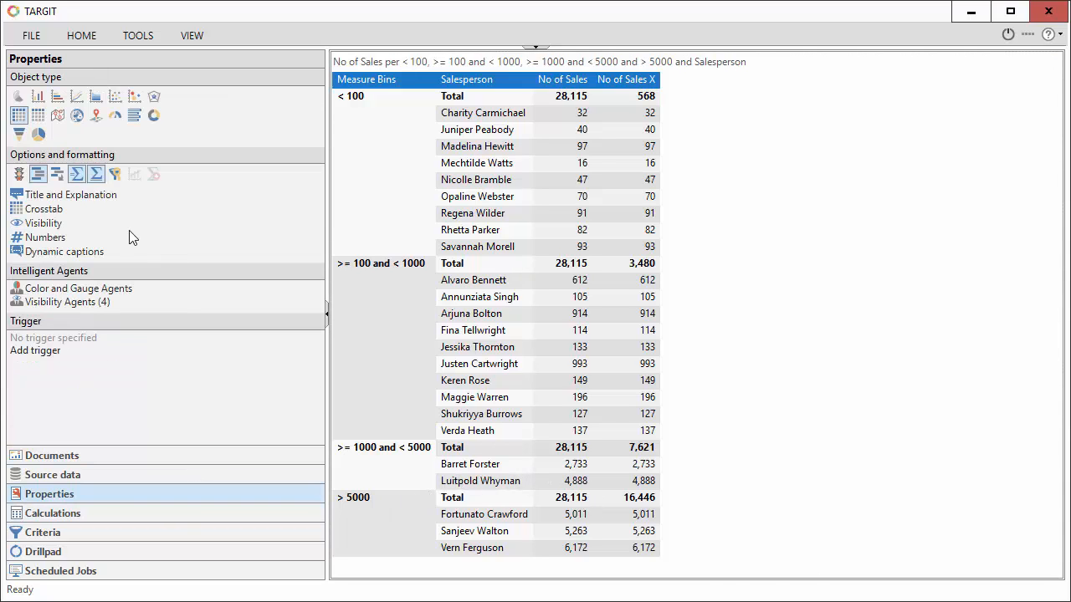
pyautogui.click(44, 224)
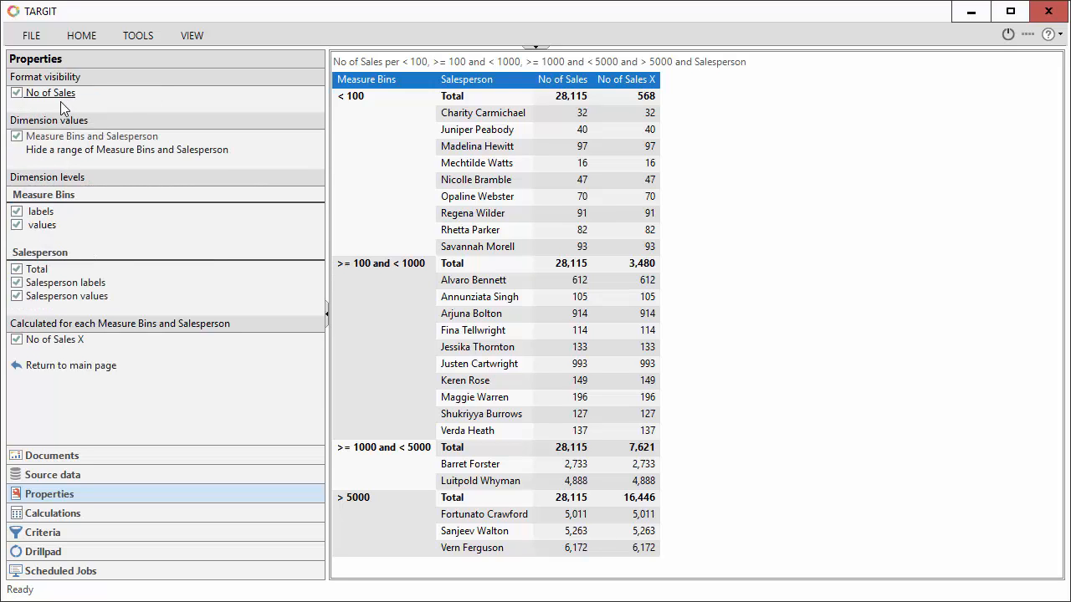
pyautogui.click(23, 97)
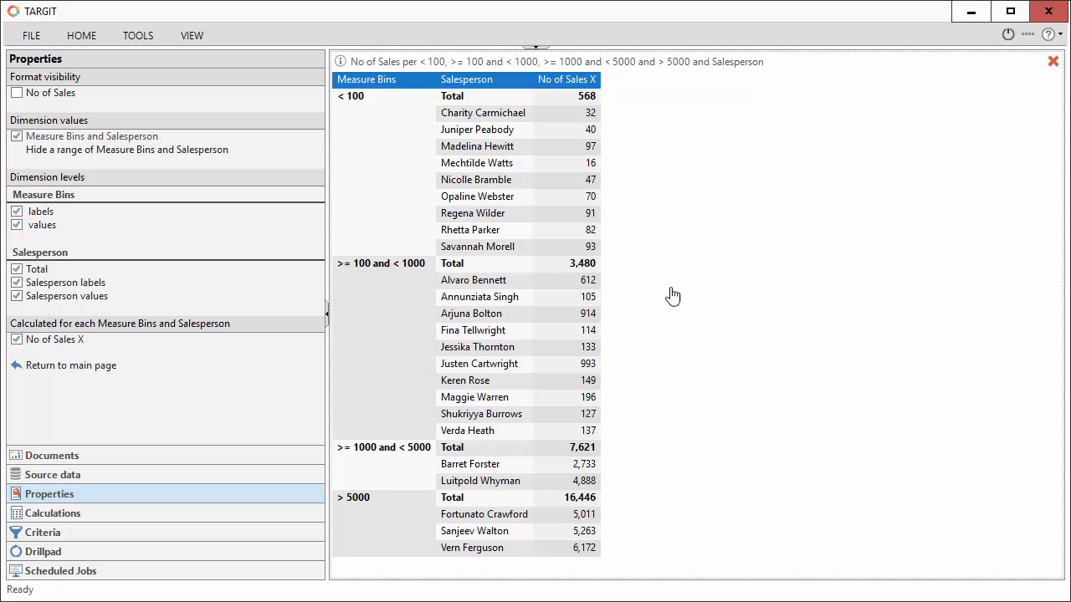